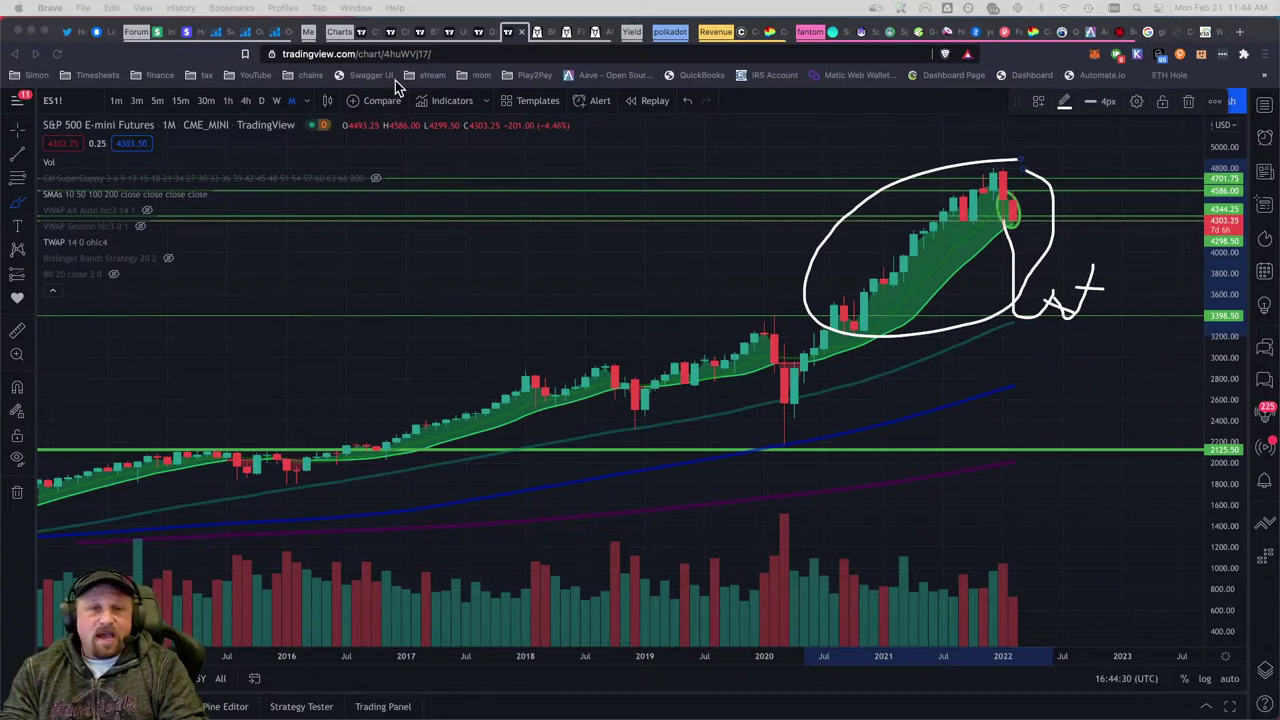
# Reload the Solidly liquidity page and review the wallet's staked pairs and pool amounts
pyautogui.click(537, 36)
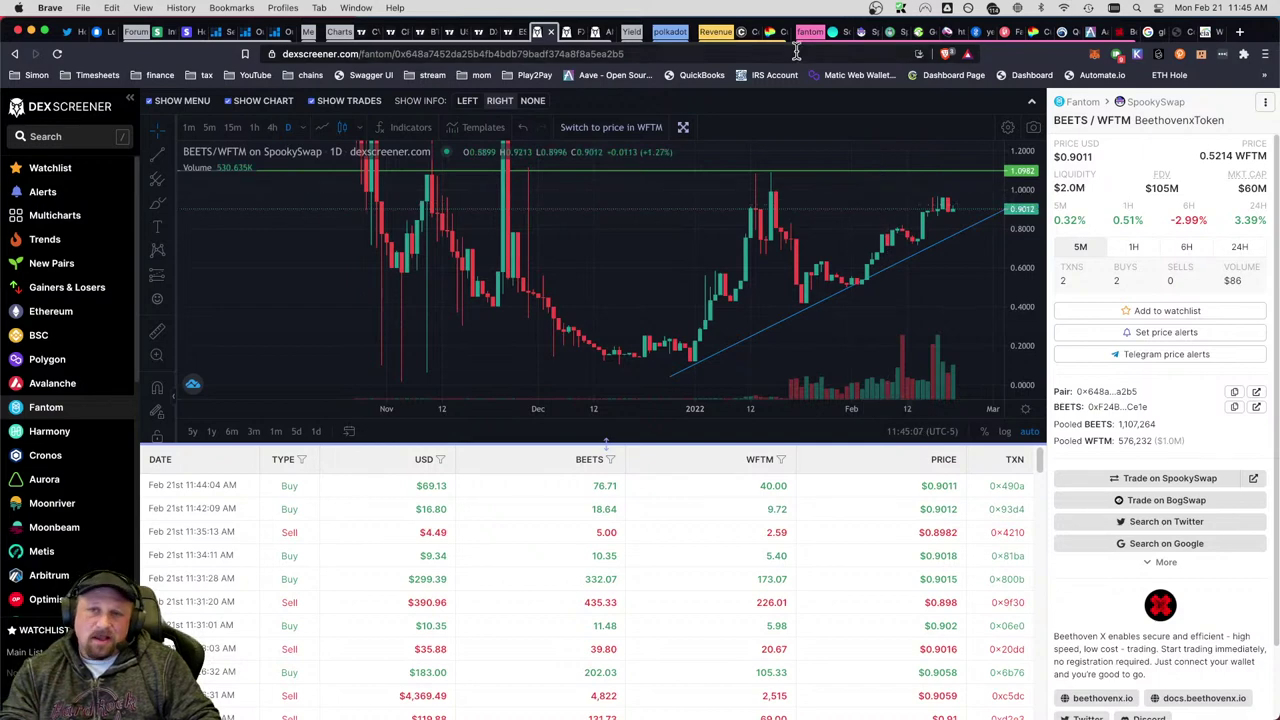
pyautogui.click(832, 31)
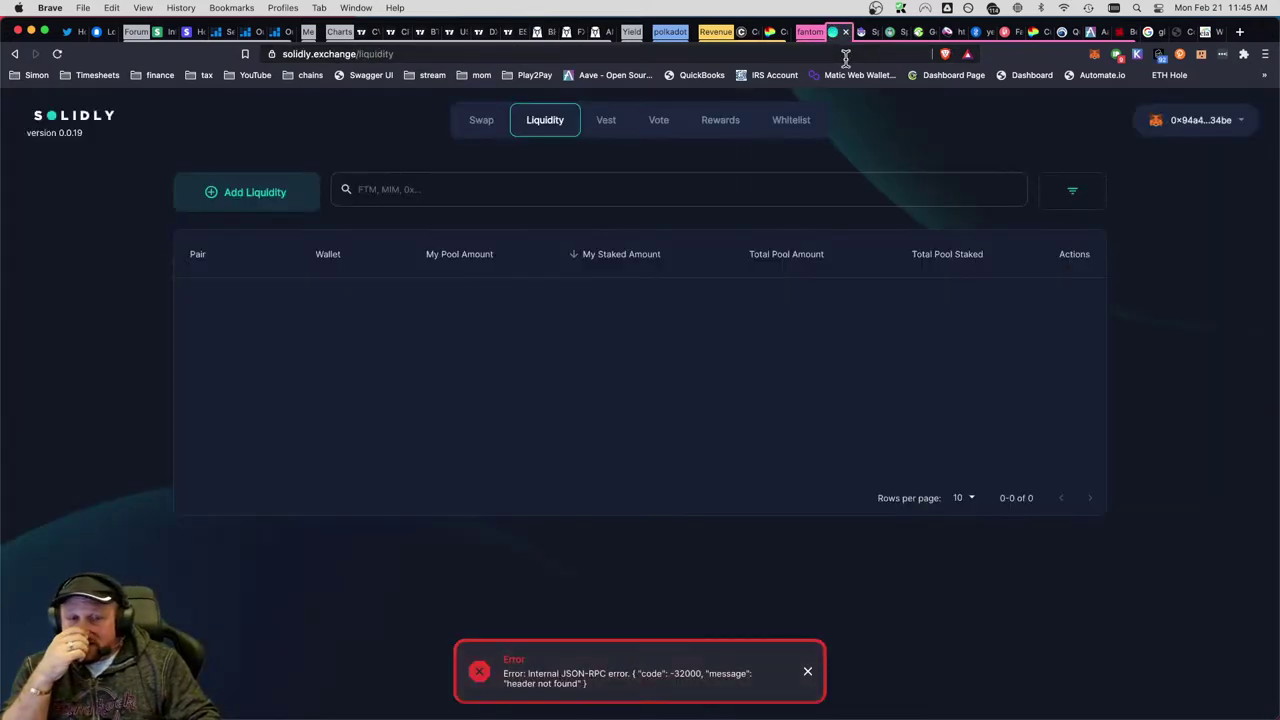
pyautogui.click(1094, 55)
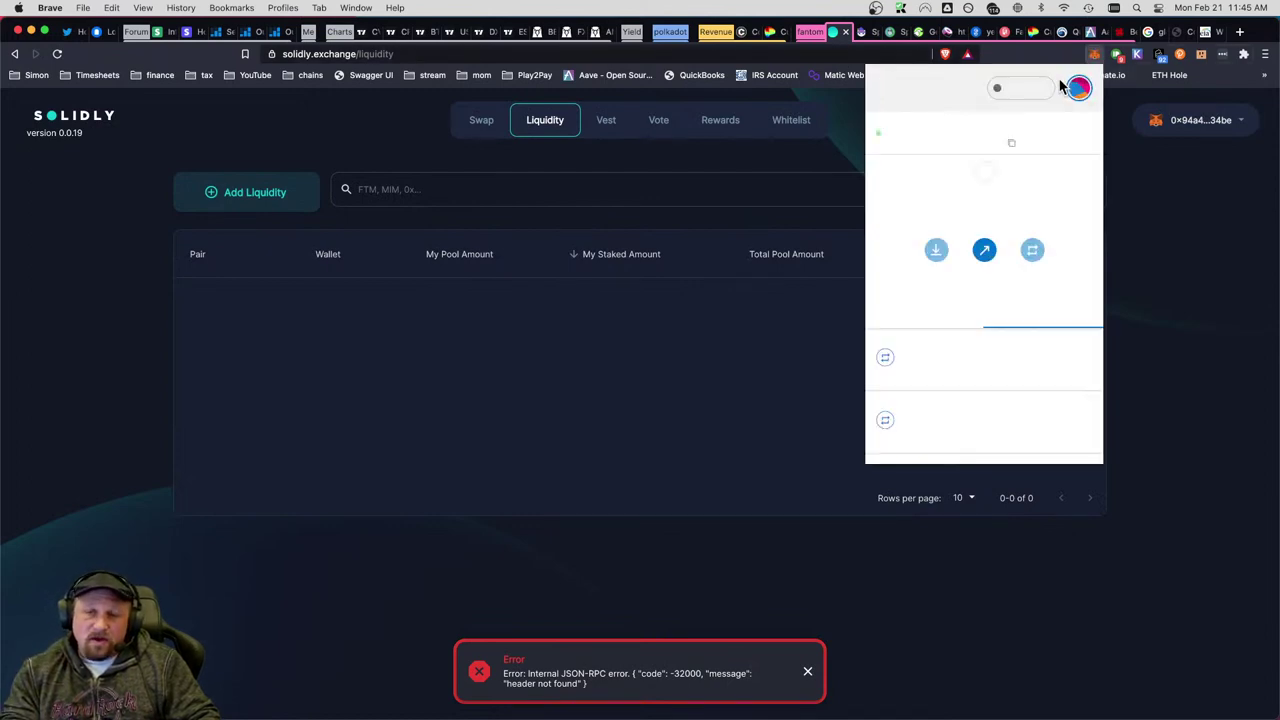
pyautogui.click(1200, 233)
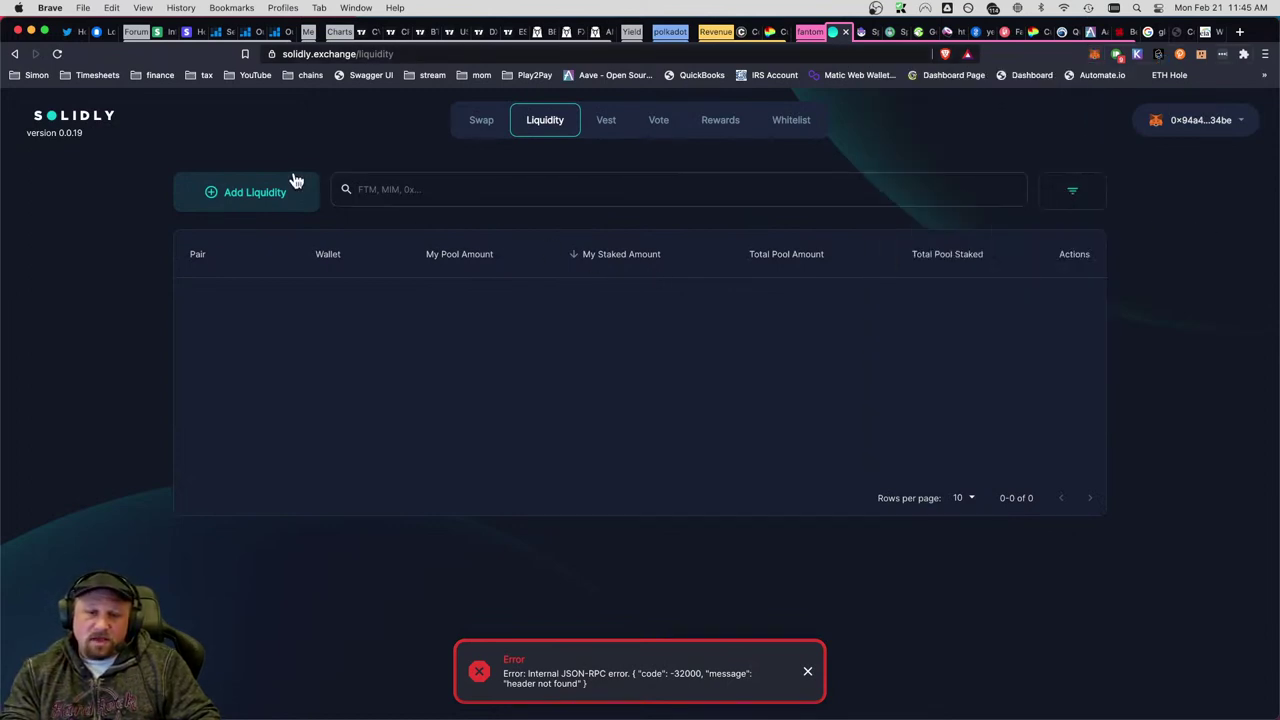
pyautogui.click(57, 53)
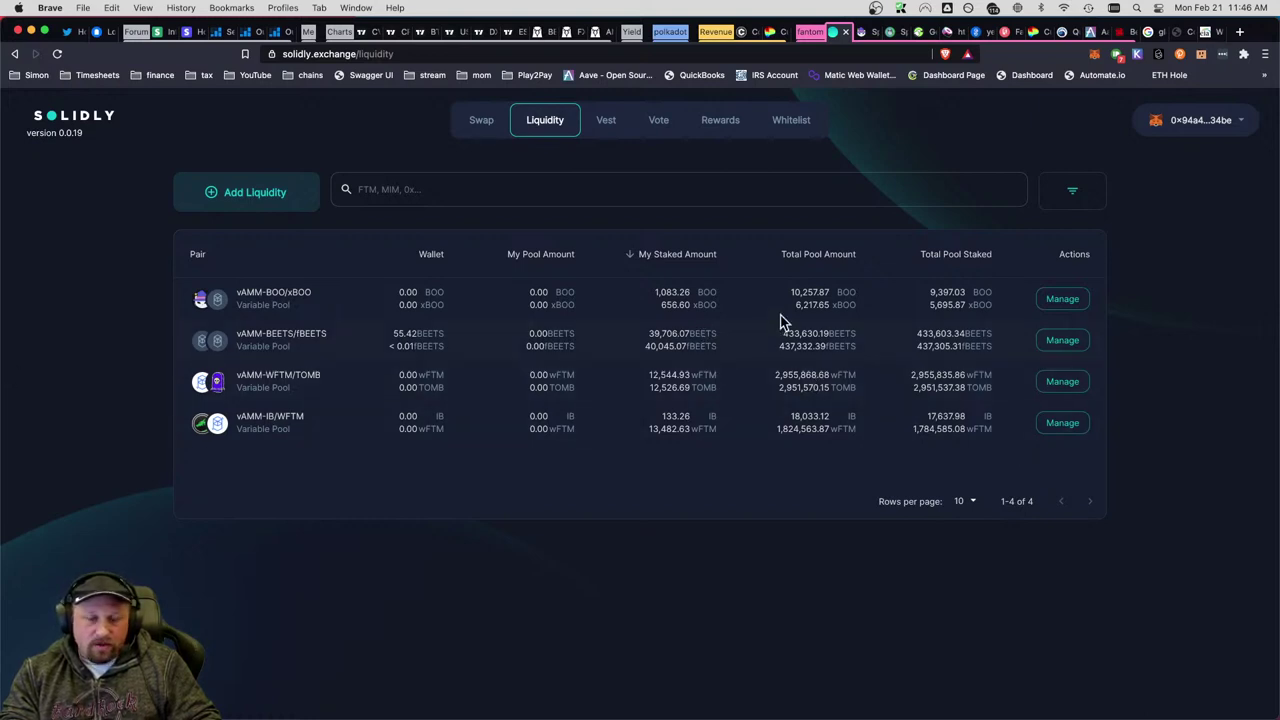
pyautogui.scroll(-1, 723, 325)
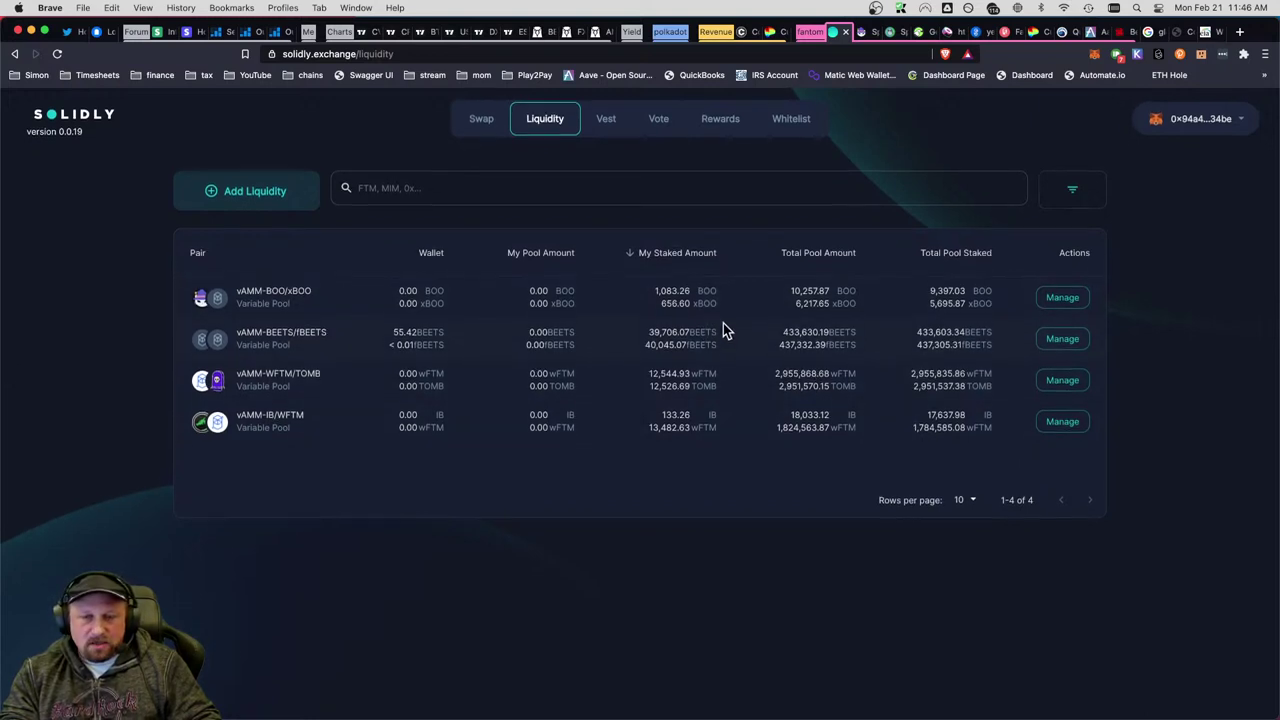
pyautogui.scroll(1, 723, 330)
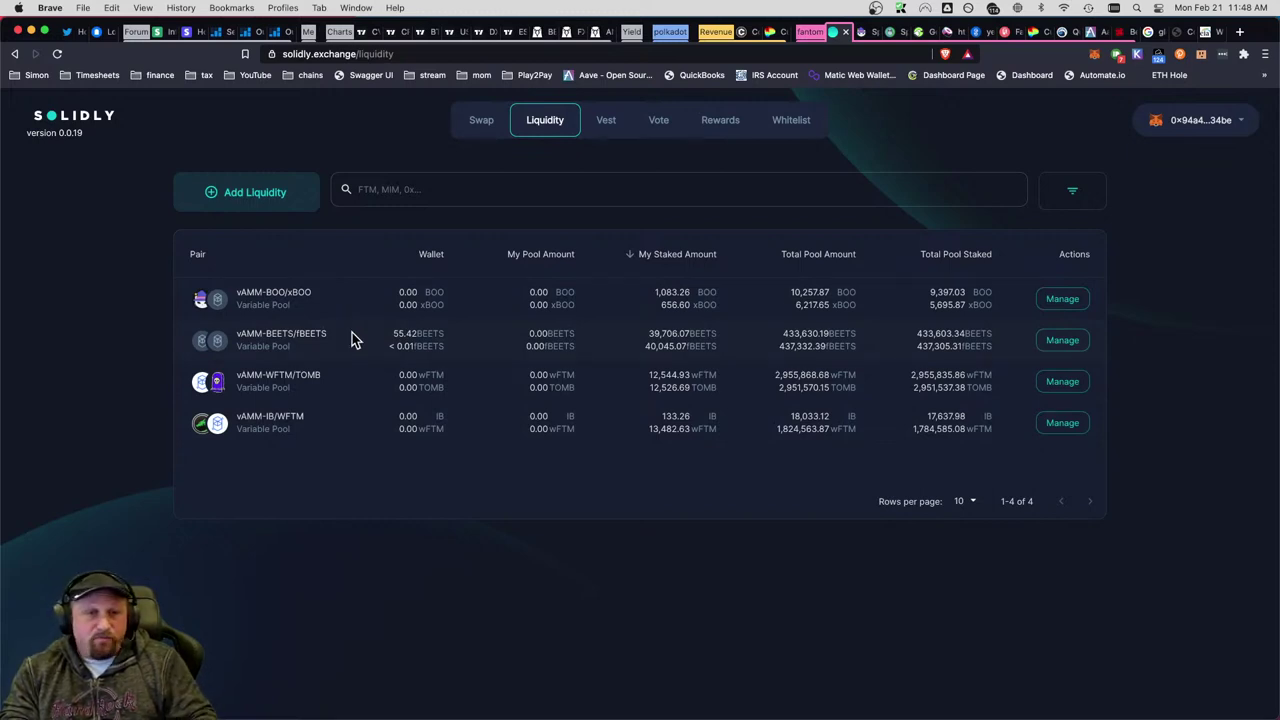
# Examine recent price action on the BEETS/WFTM daily chart and the ANY/WFTM 4-hour chart in DEX Screener
pyautogui.click(538, 32)
pyautogui.scroll(3, 940, 259)
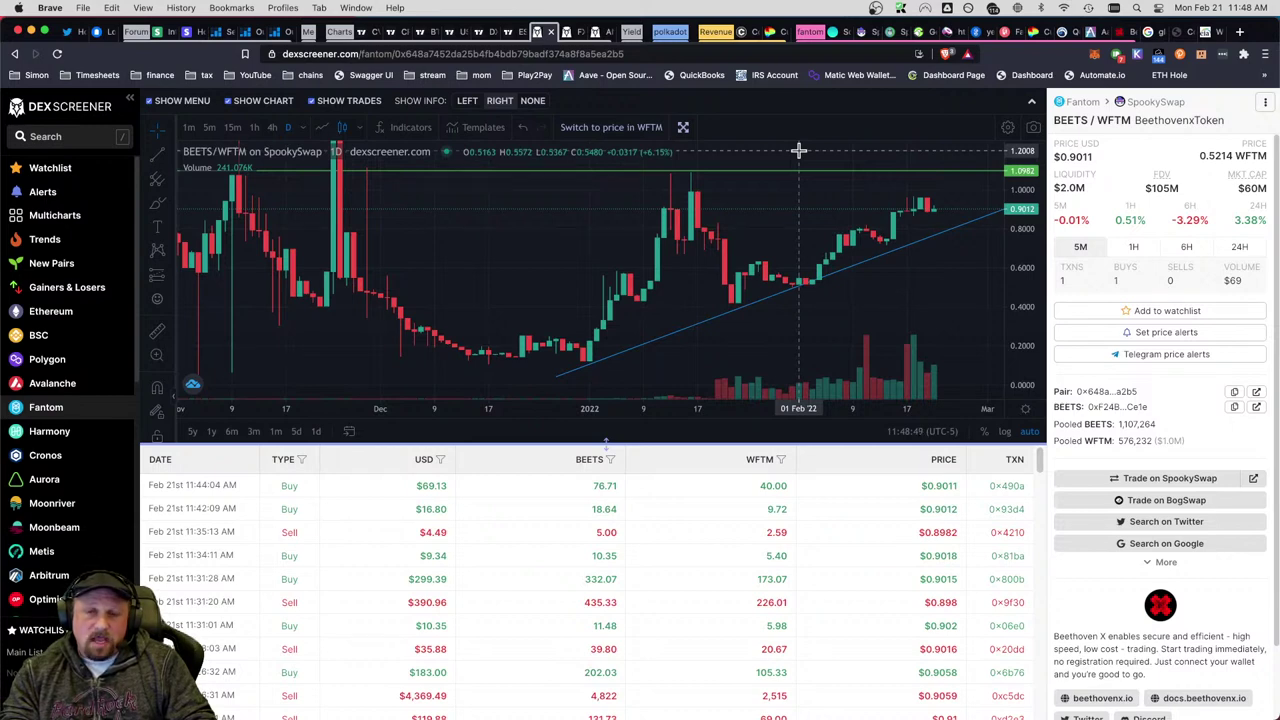
pyautogui.hotkey('ctrl', 'Tab')
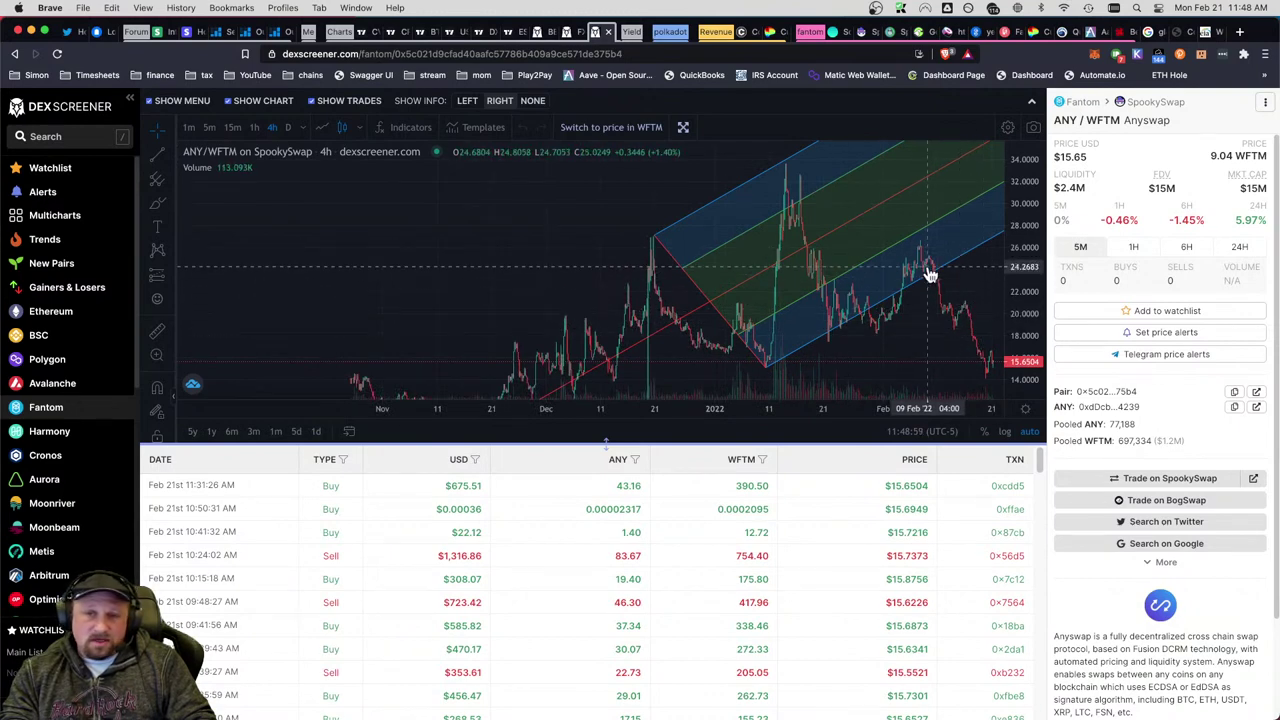
pyautogui.scroll(5, 928, 270)
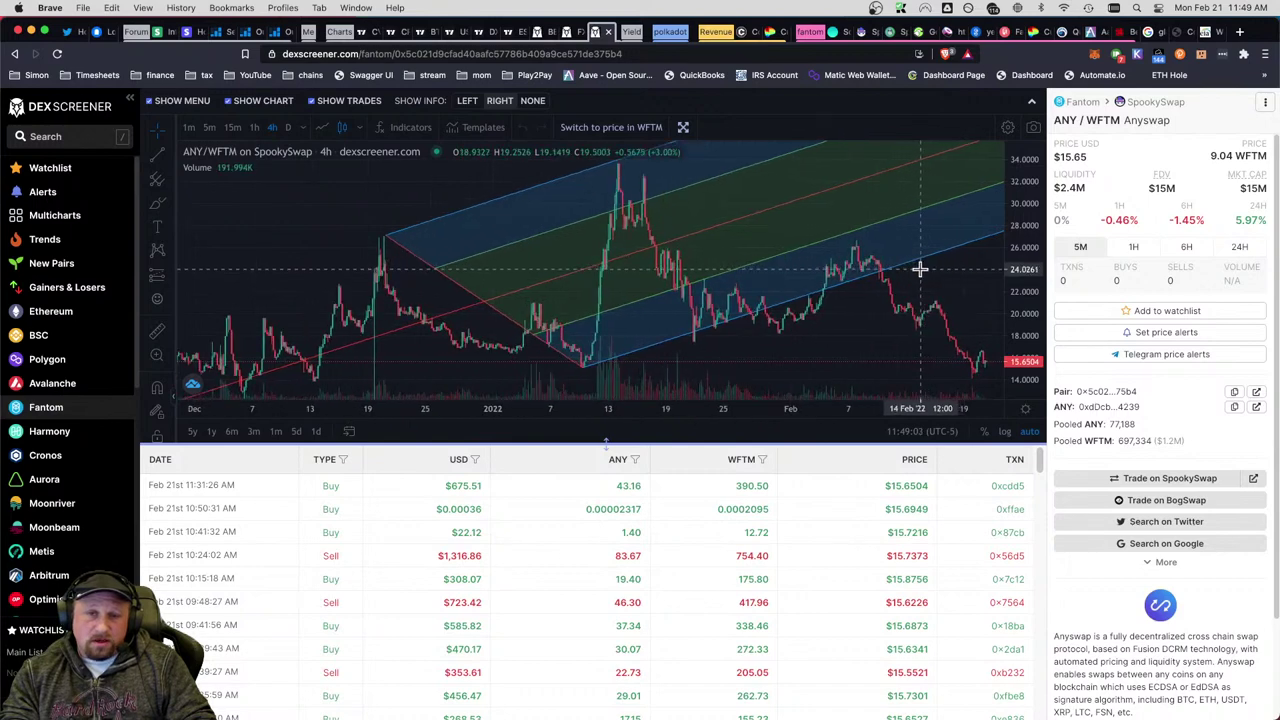
pyautogui.scroll(-4, 923, 268)
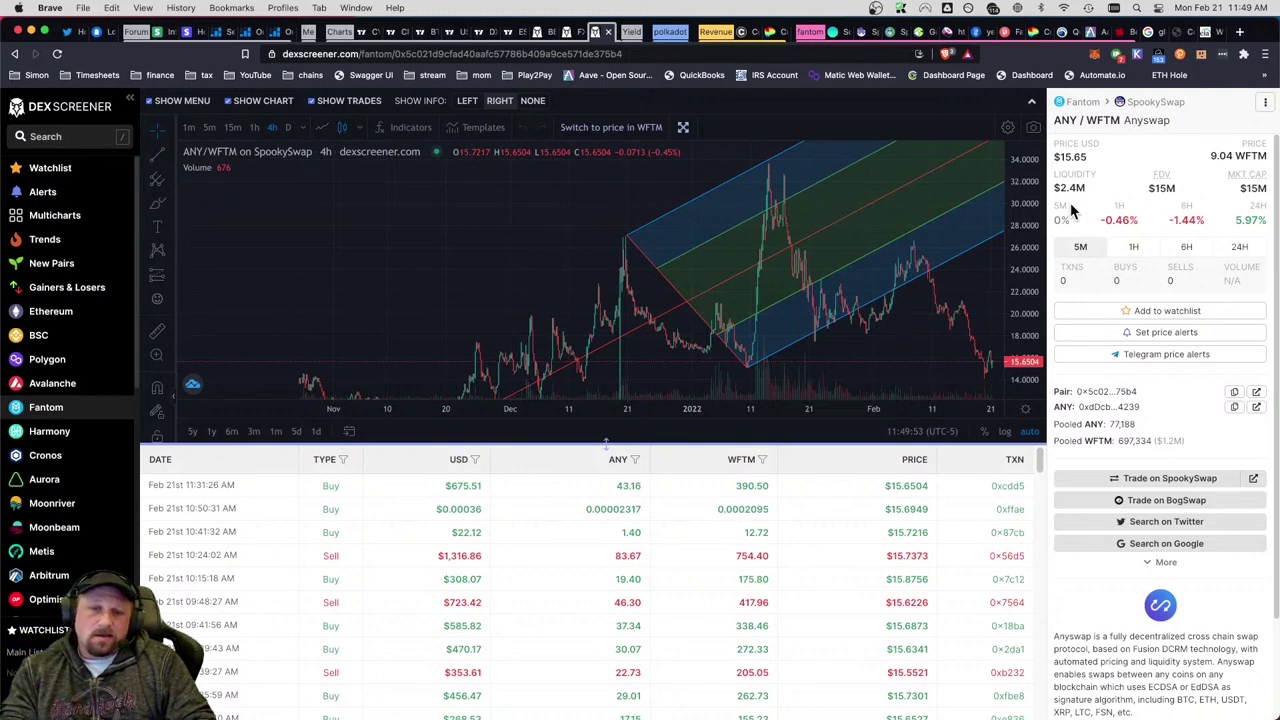
# Return to the TradingView charts and examine the 12-month US 10-year government bond yield
pyautogui.click(834, 33)
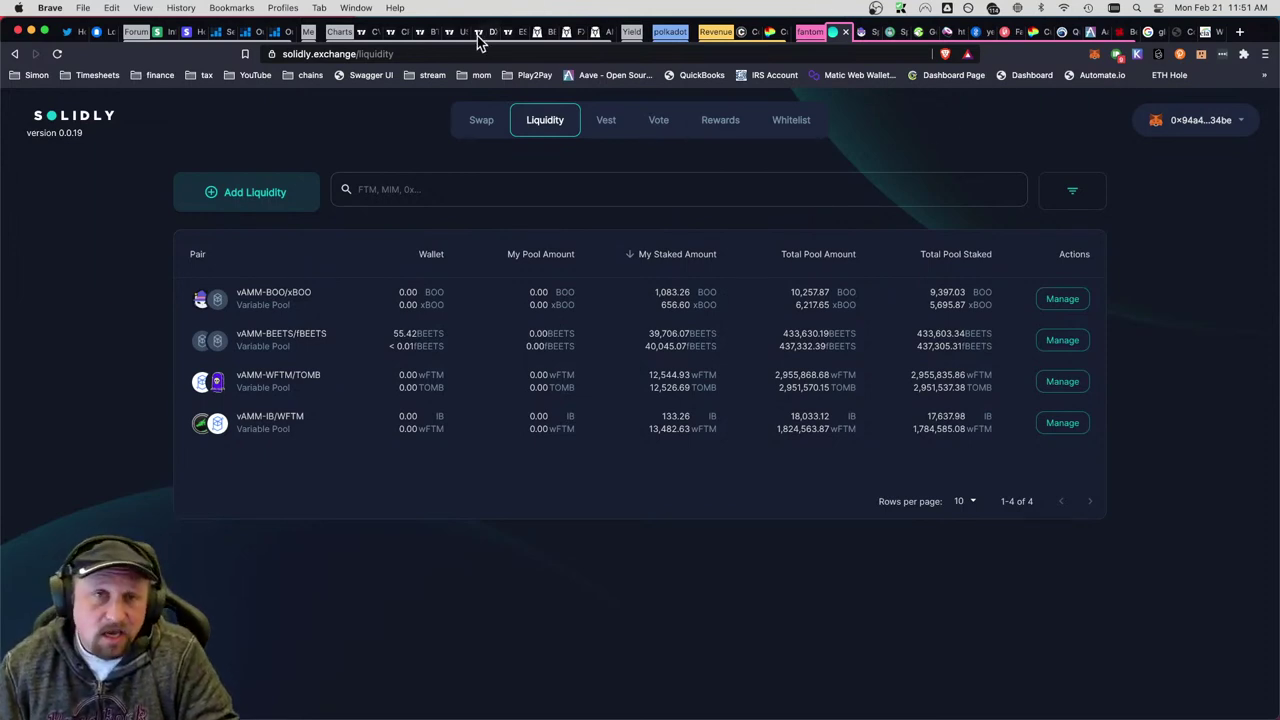
pyautogui.click(511, 33)
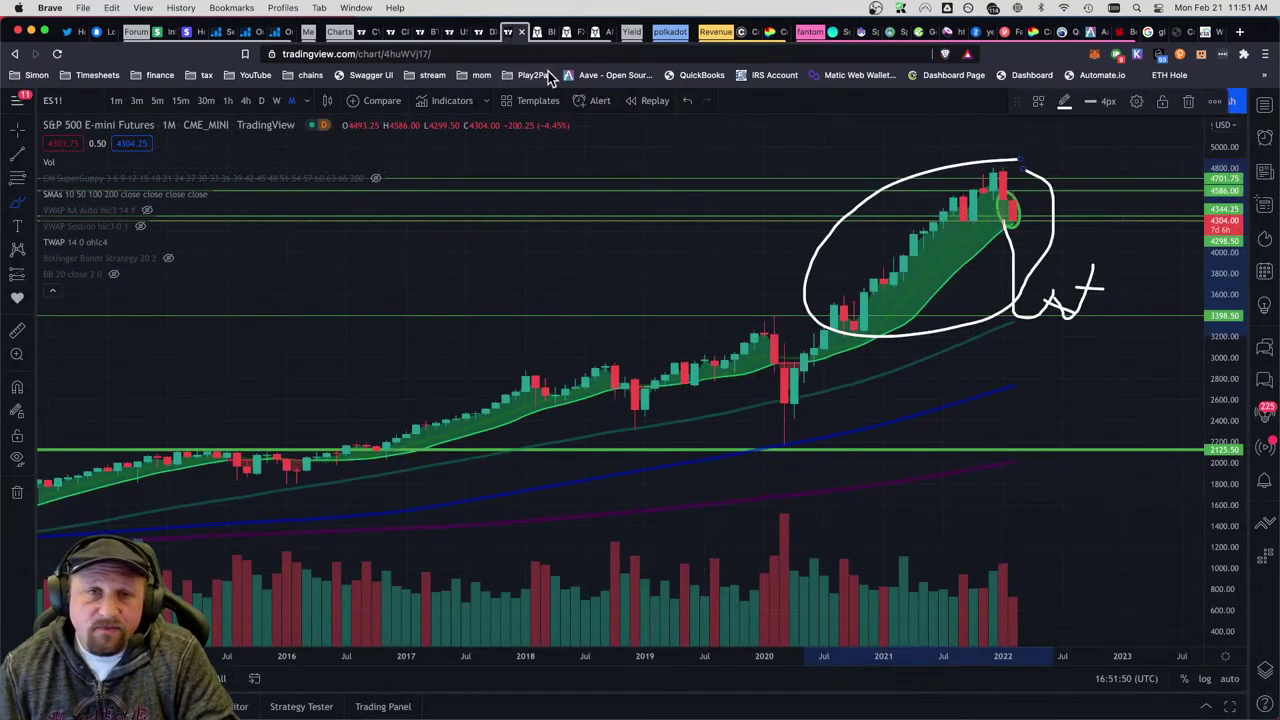
pyautogui.click(489, 36)
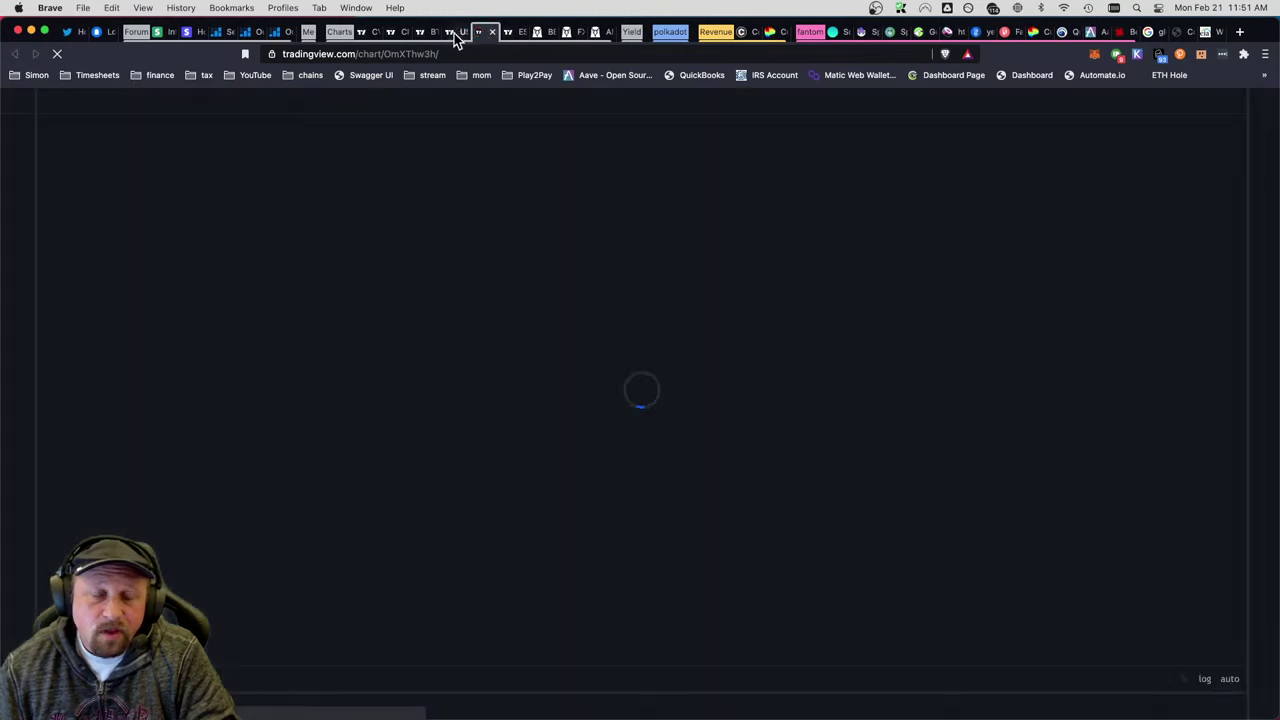
pyautogui.click(454, 32)
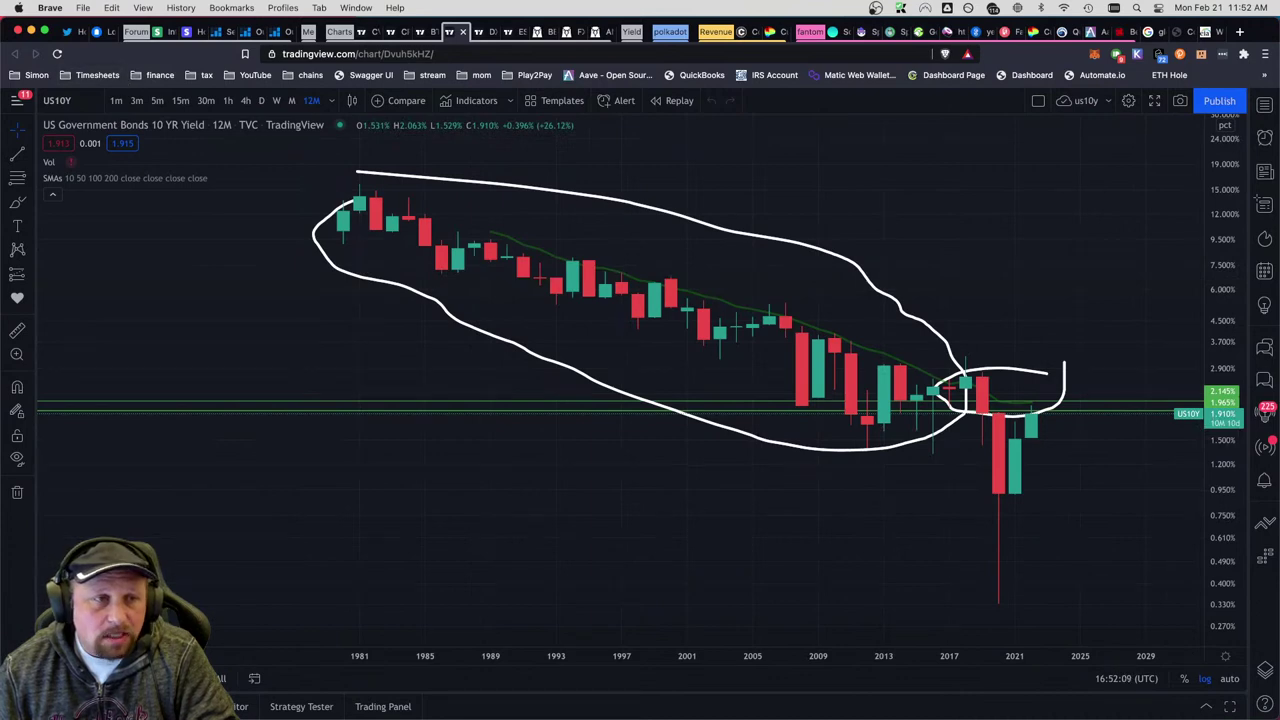
pyautogui.click(2, 364)
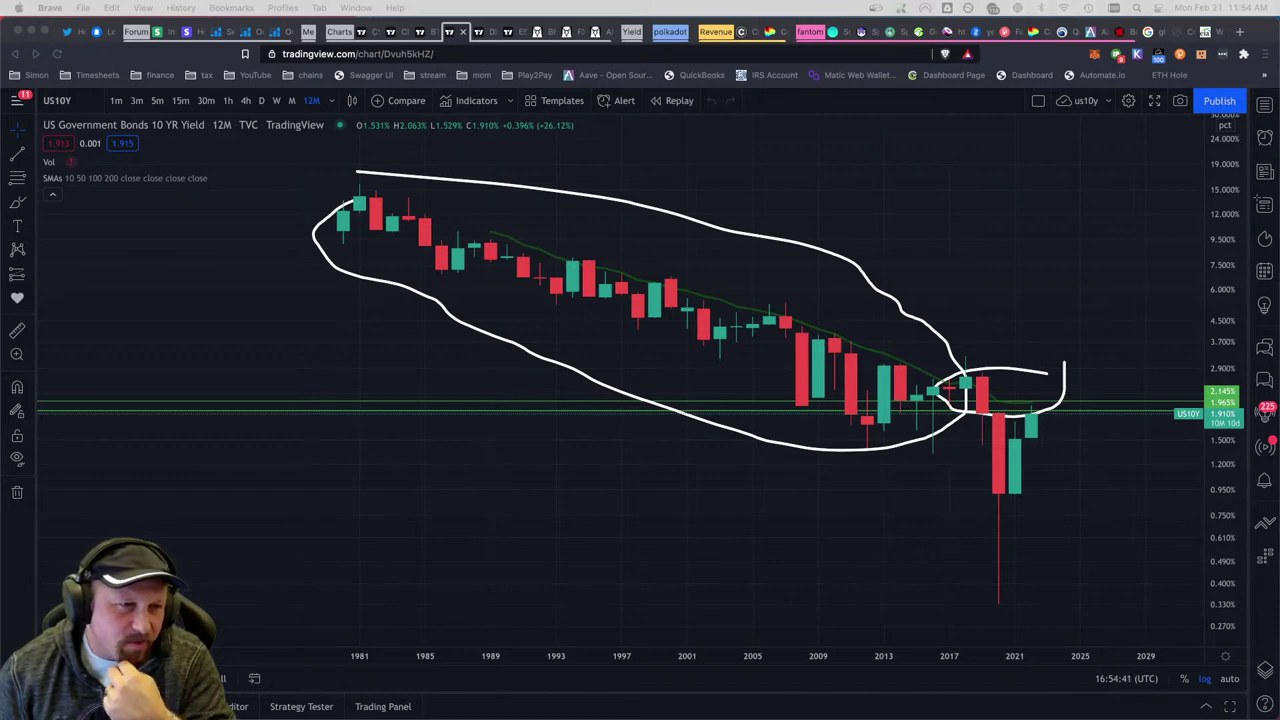
# Change the weekly Bitcoin chart's symbol to the BTCUSD/M2SL ratio
pyautogui.click(426, 31)
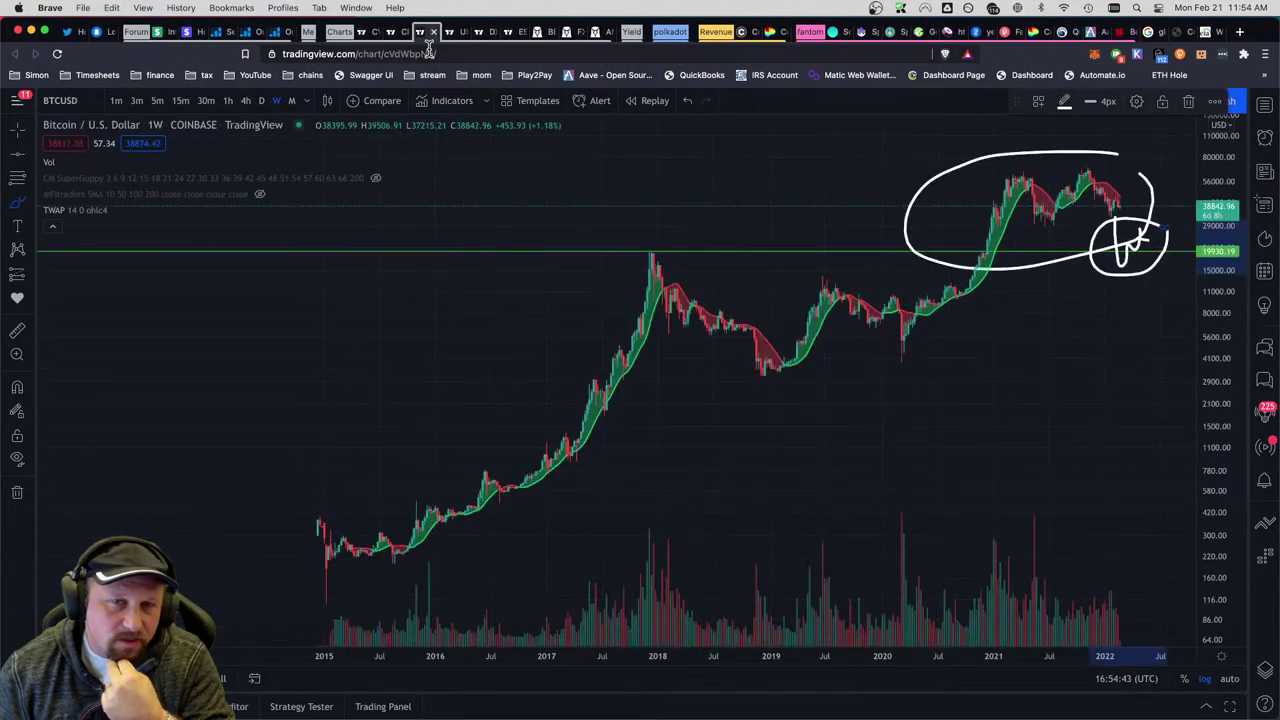
pyautogui.click(84, 105)
pyautogui.press('Right')
pyautogui.write('/M2')
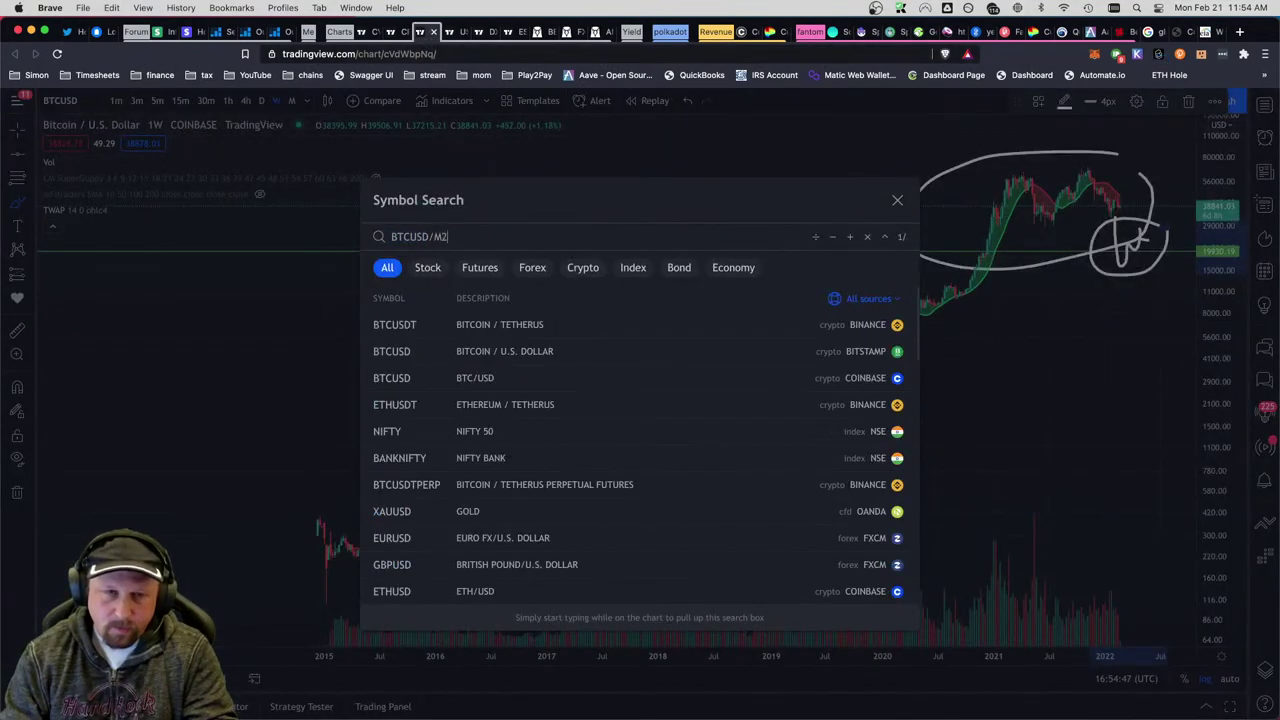
pyautogui.click(567, 328)
pyautogui.press('Return')
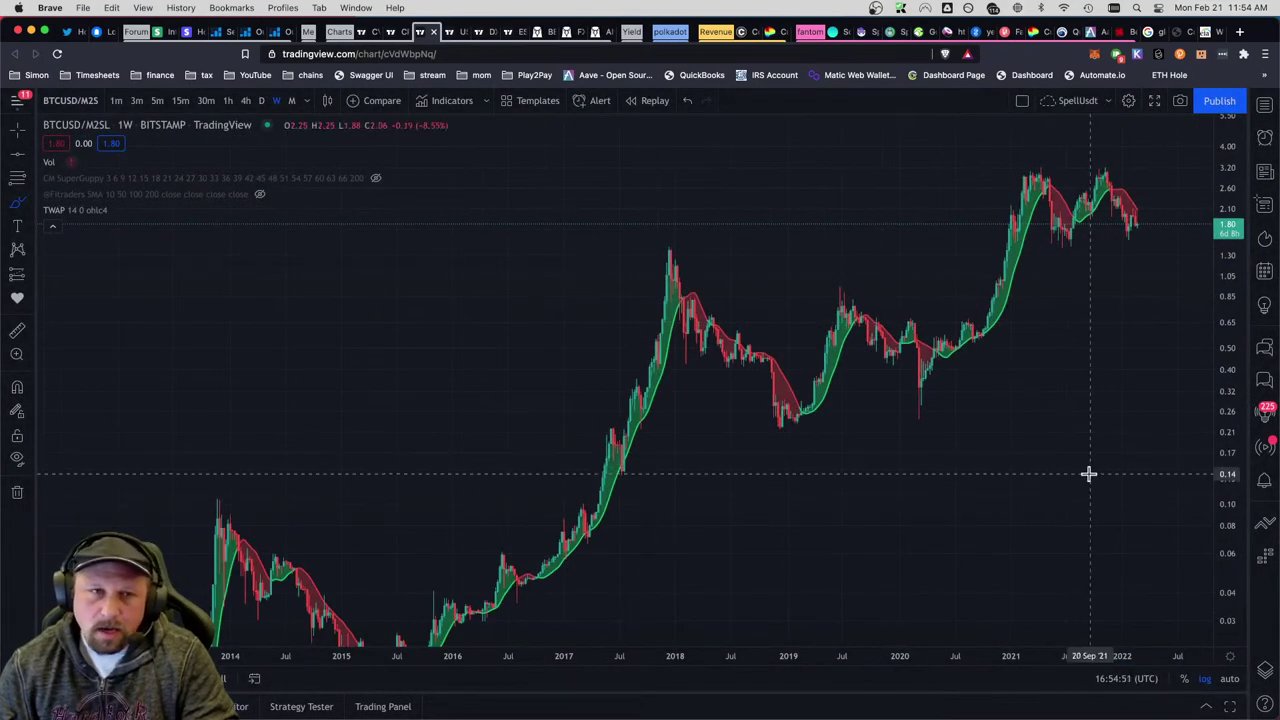
# Turn on automatic price scaling for the BTCUSD/M2SL chart and compare its linear and logarithmic scales, ending on logarithmic
pyautogui.scroll(5, 1070, 452)
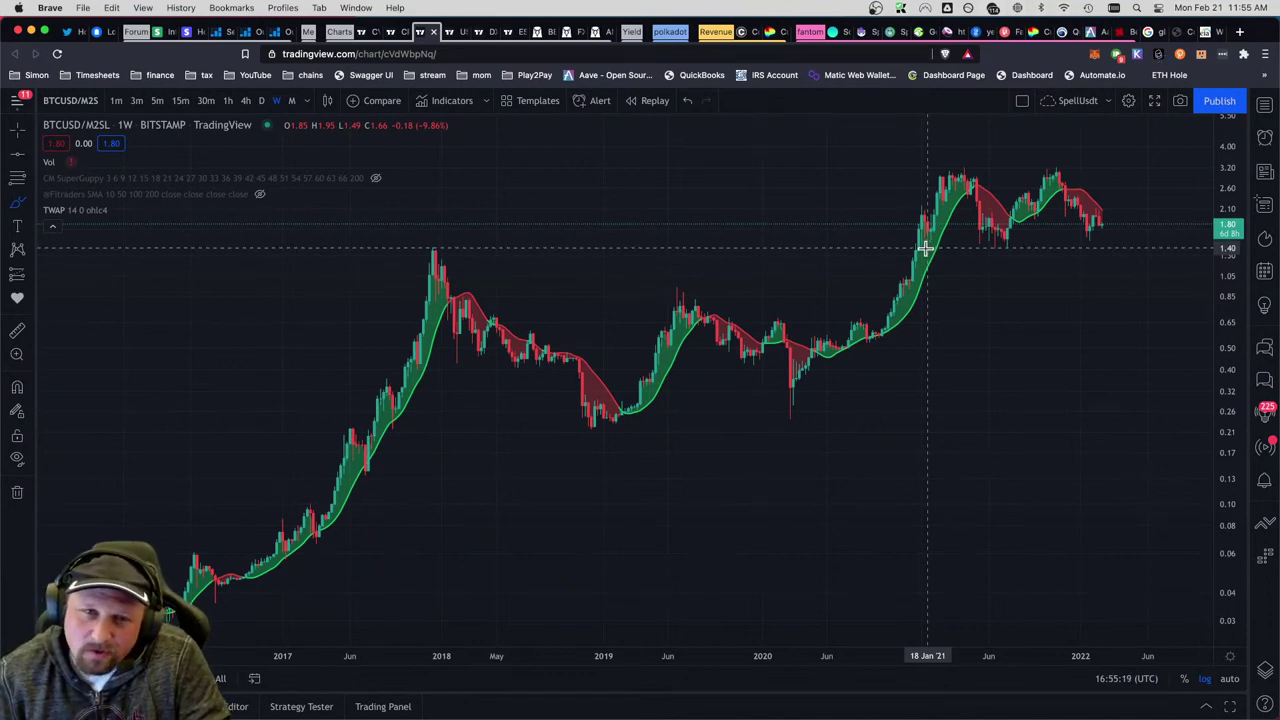
pyautogui.scroll(-3, 925, 250)
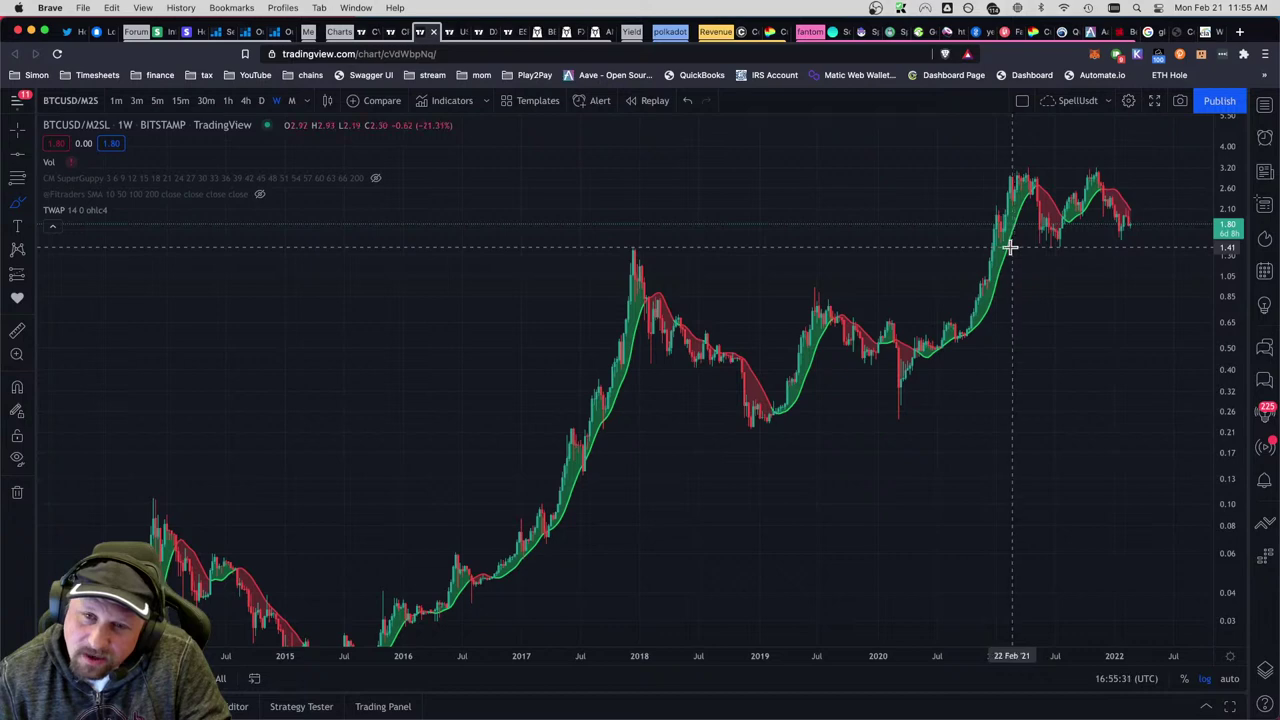
pyautogui.click(1229, 679)
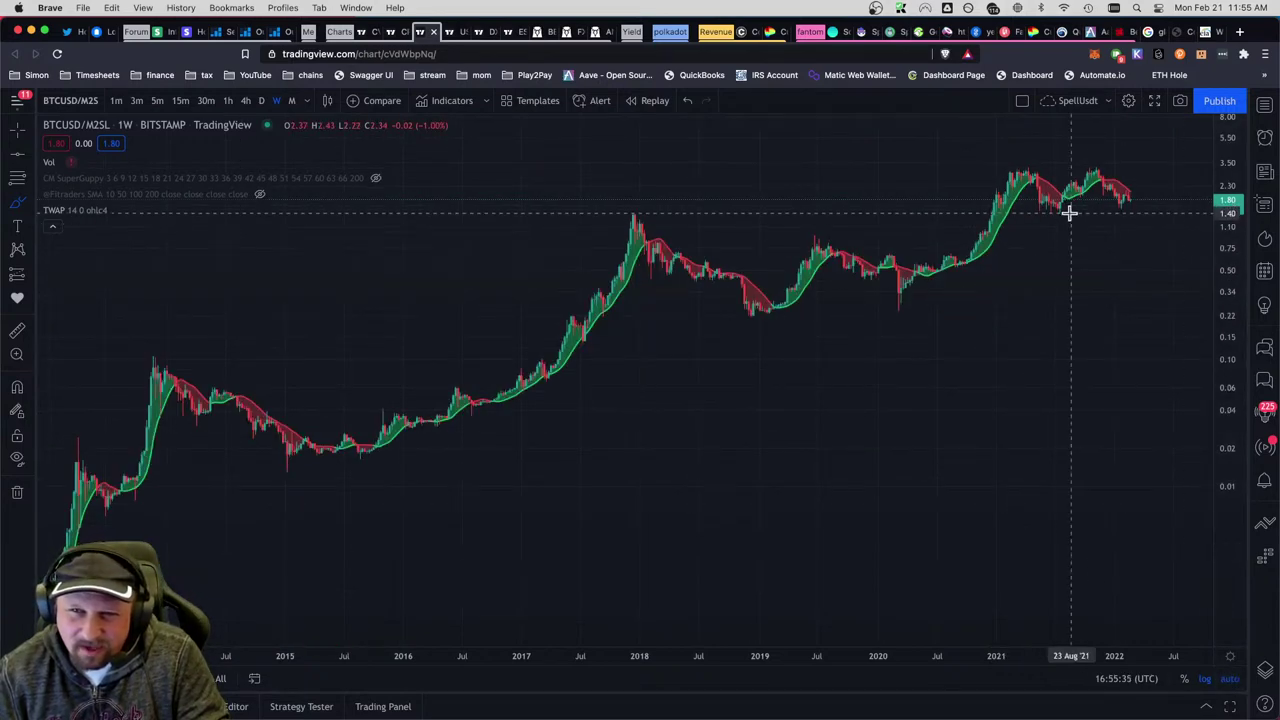
pyautogui.click(1205, 679)
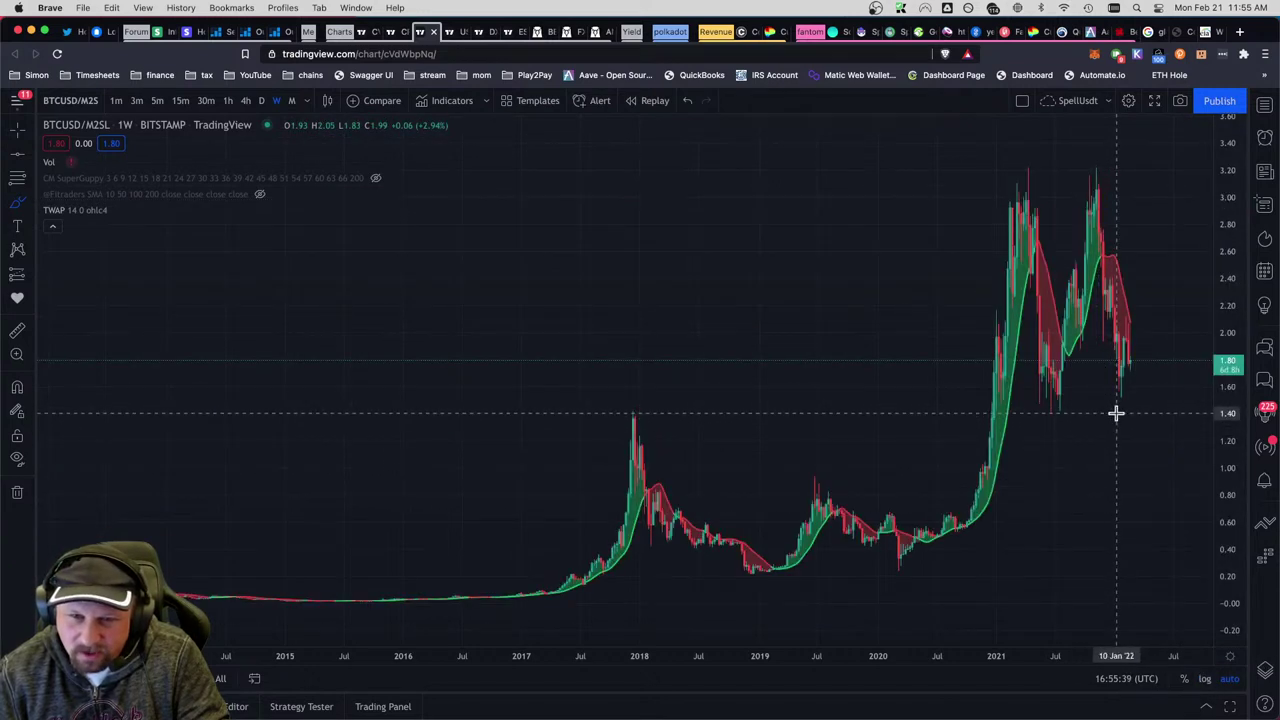
pyautogui.click(1205, 679)
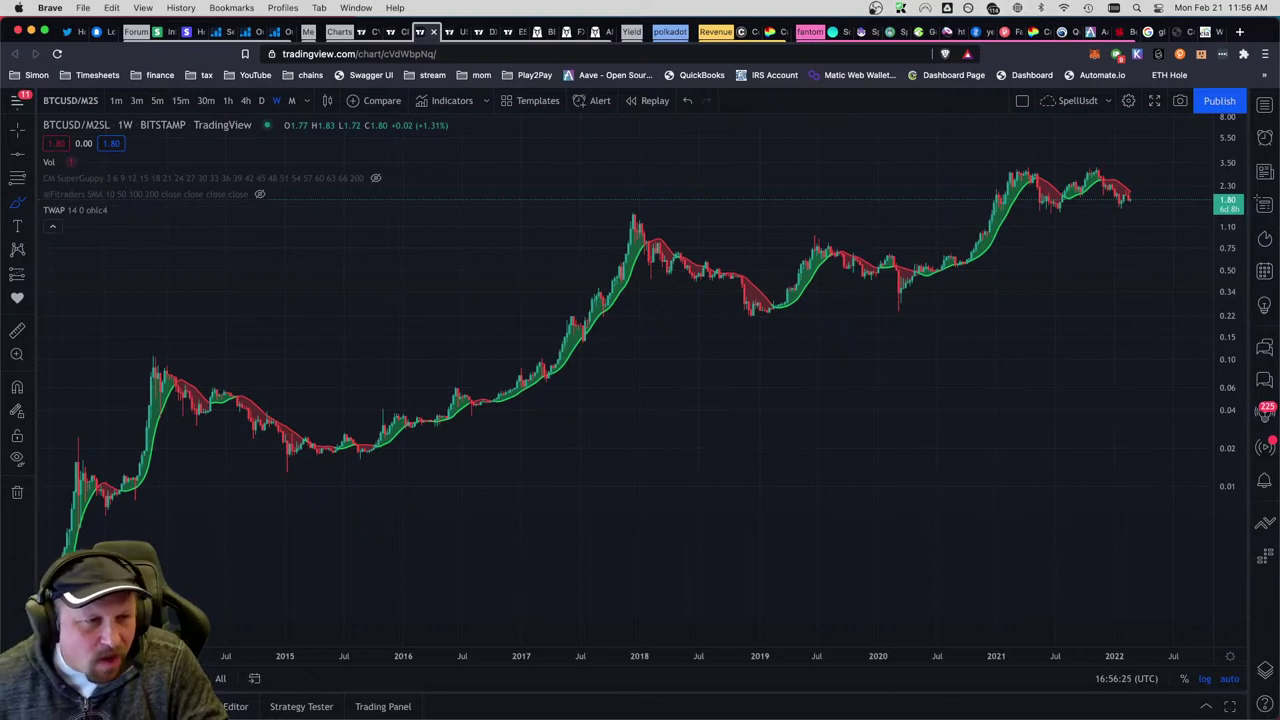
# Open the weekly CVXWETH*WETHUSDT chart and examine its latest candles against the moving averages
pyautogui.click(398, 32)
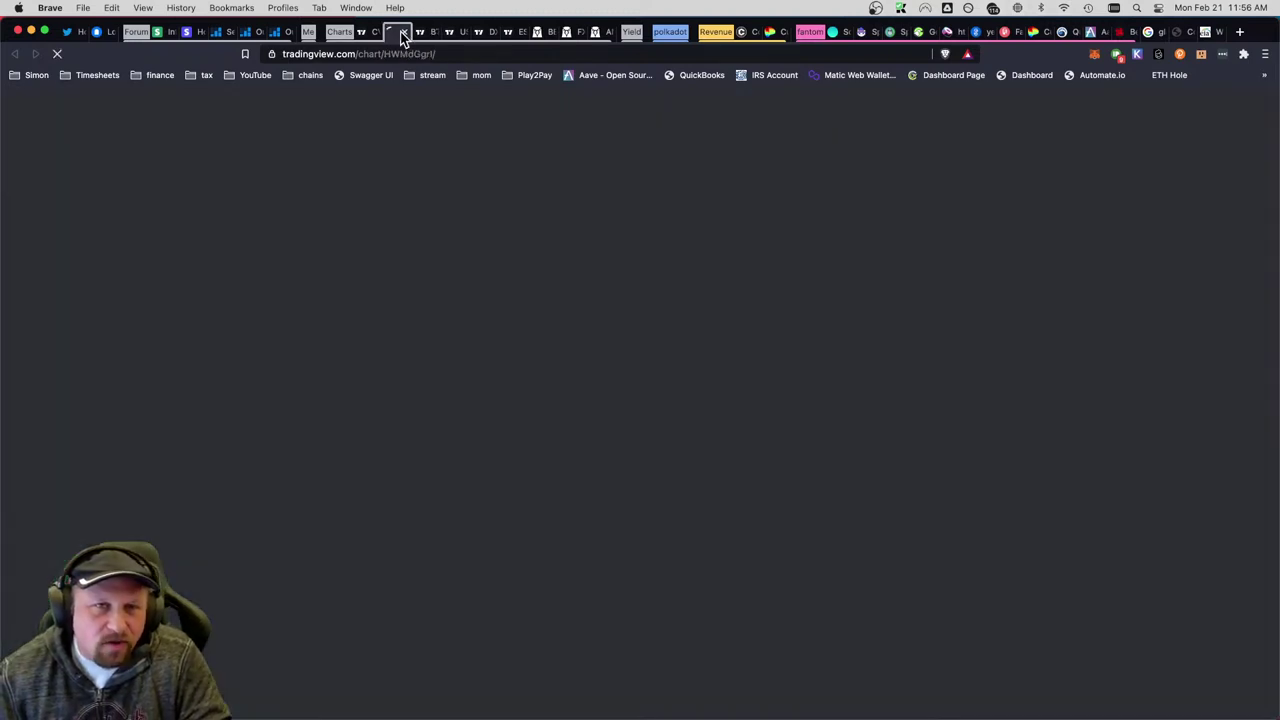
pyautogui.click(356, 8)
pyautogui.press('Escape')
pyautogui.click(362, 32)
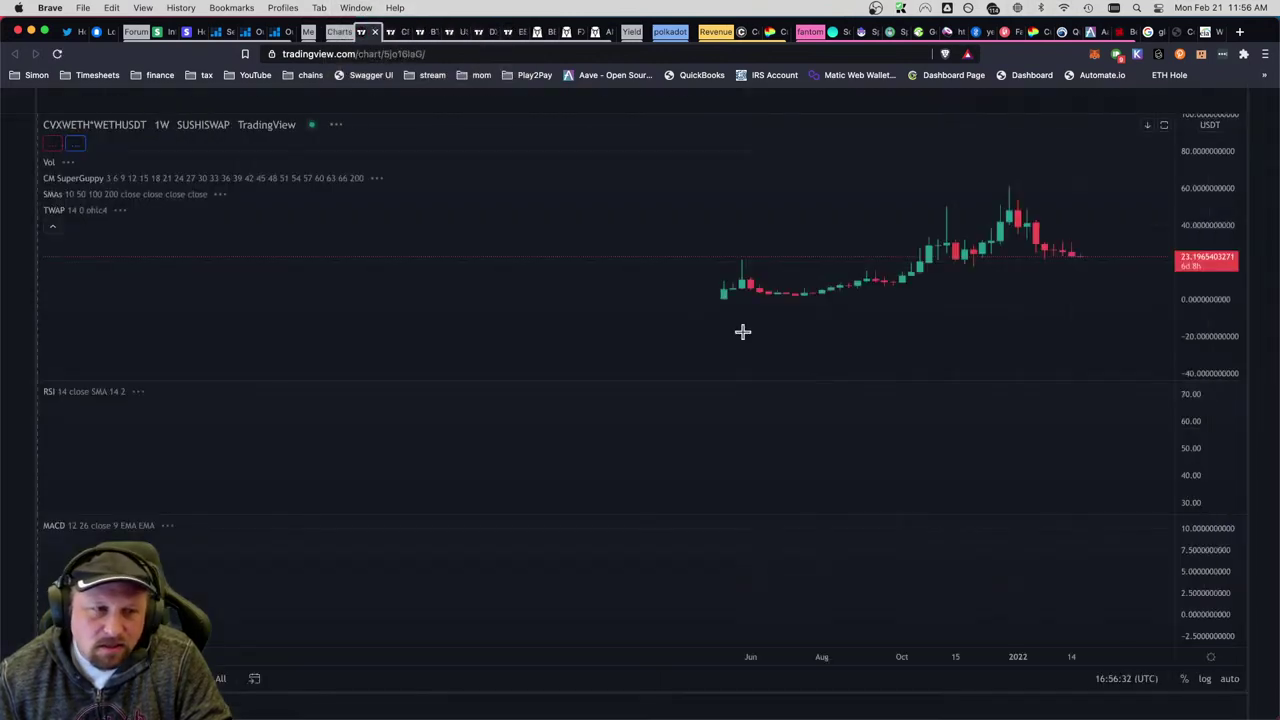
pyautogui.scroll(5, 1011, 340)
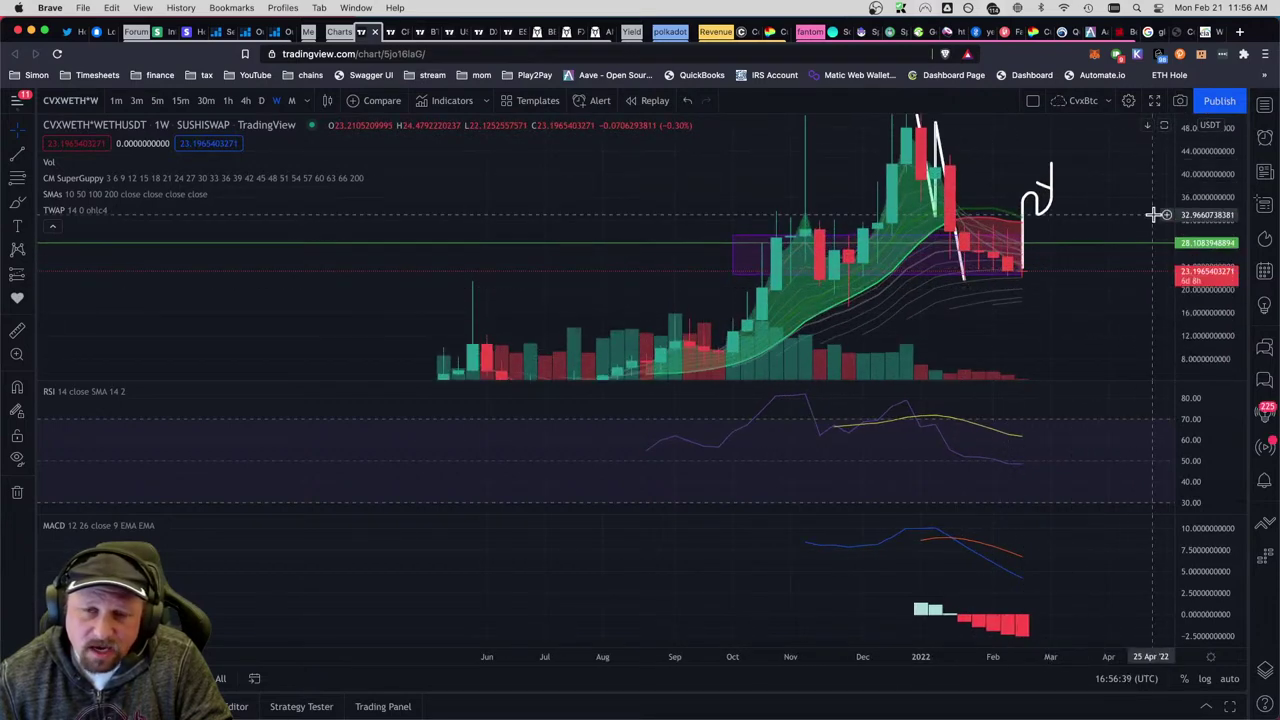
pyautogui.scroll(3, 1155, 216)
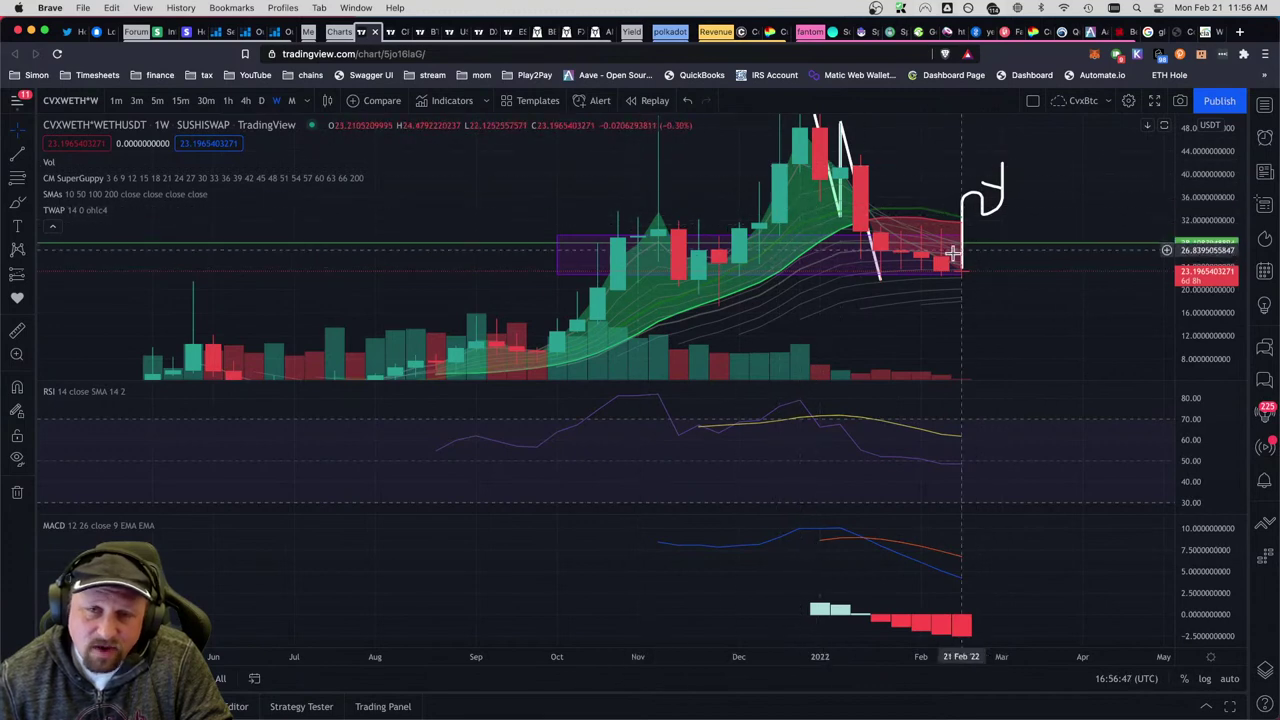
pyautogui.scroll(-3, 986, 263)
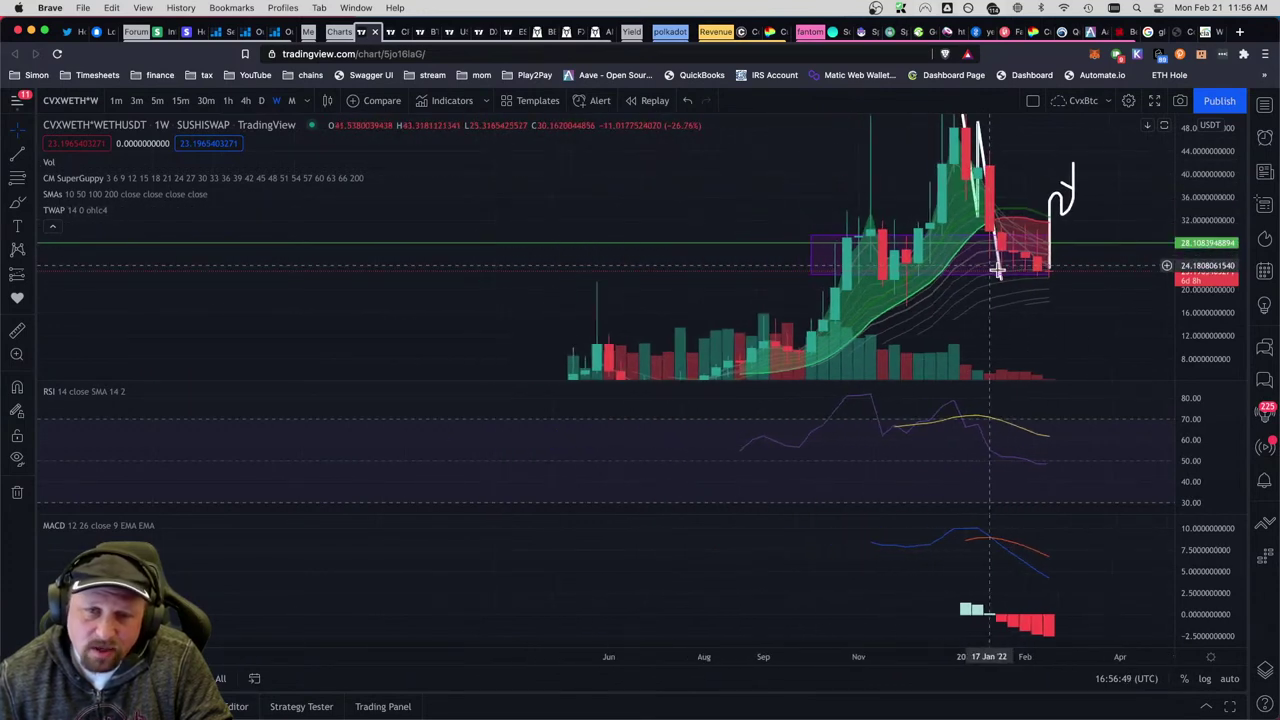
# Remove the white freehand mark beside the latest CVX candle and refit the chart to show the full price swing
pyautogui.moveTo(1123, 314); pyautogui.dragTo(1117, 237)
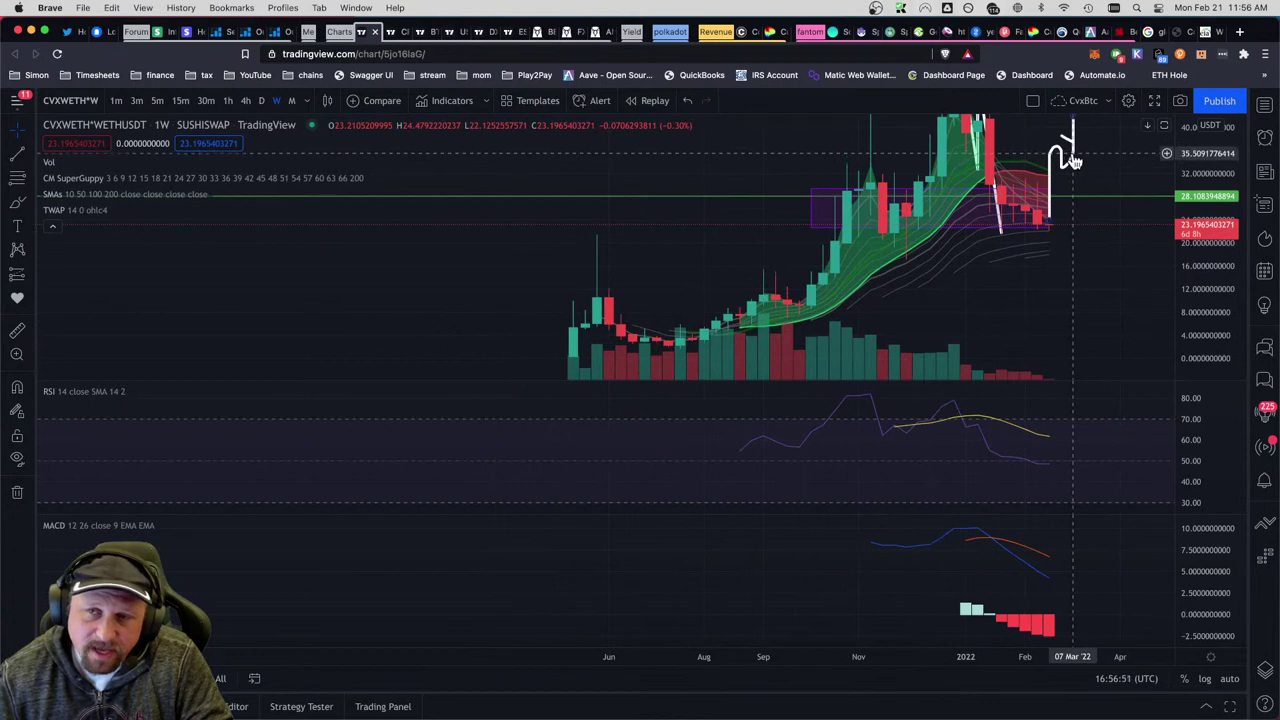
pyautogui.press('super+z')
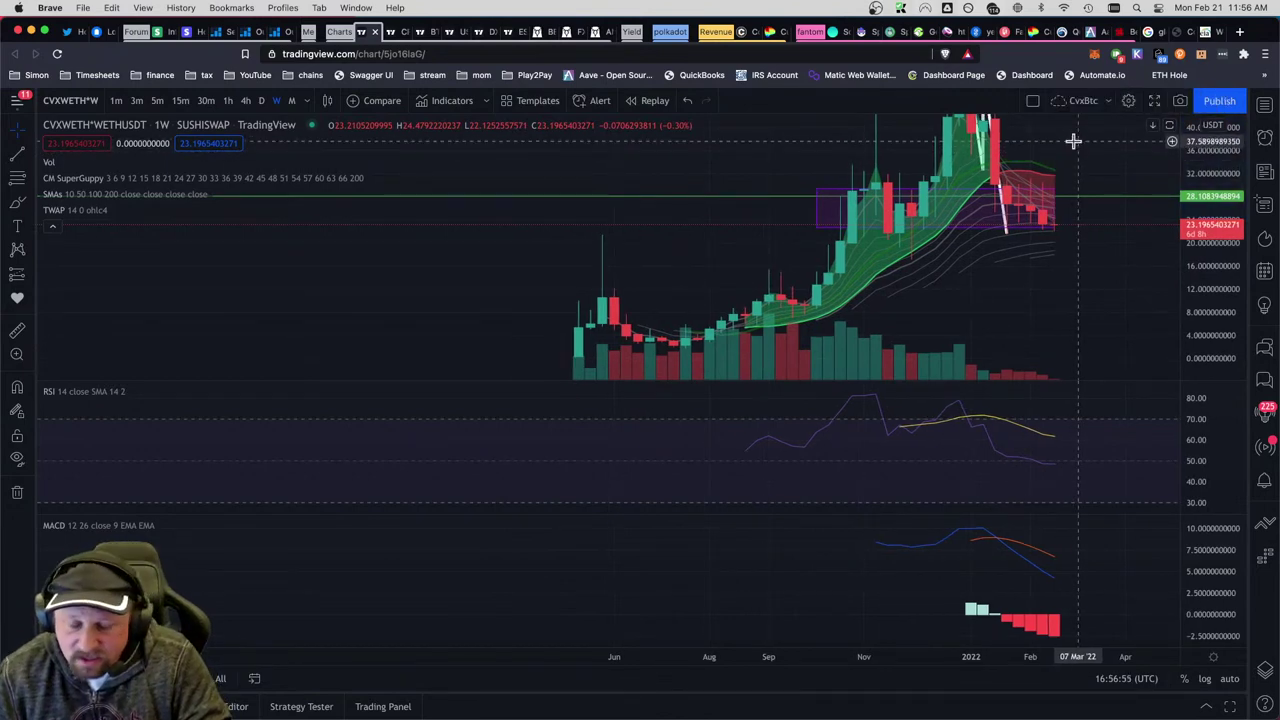
pyautogui.scroll(5, 1095, 302)
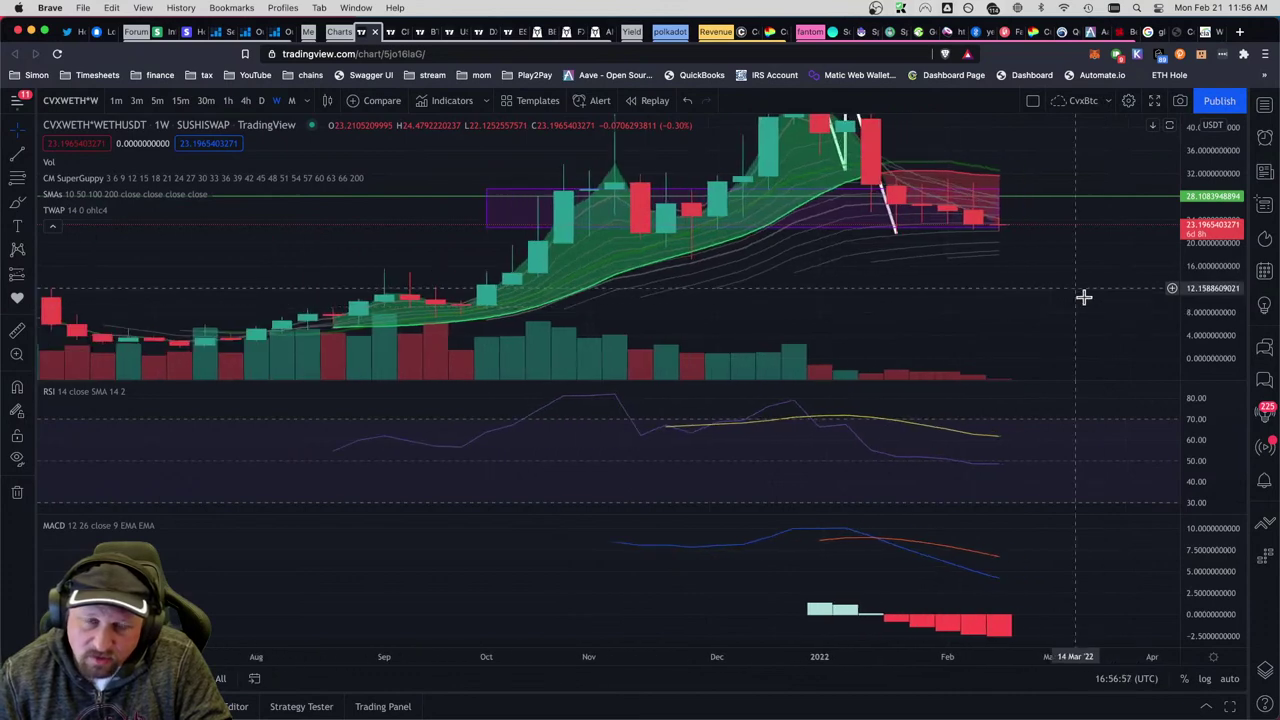
pyautogui.moveTo(1084, 296); pyautogui.dragTo(1213, 293)
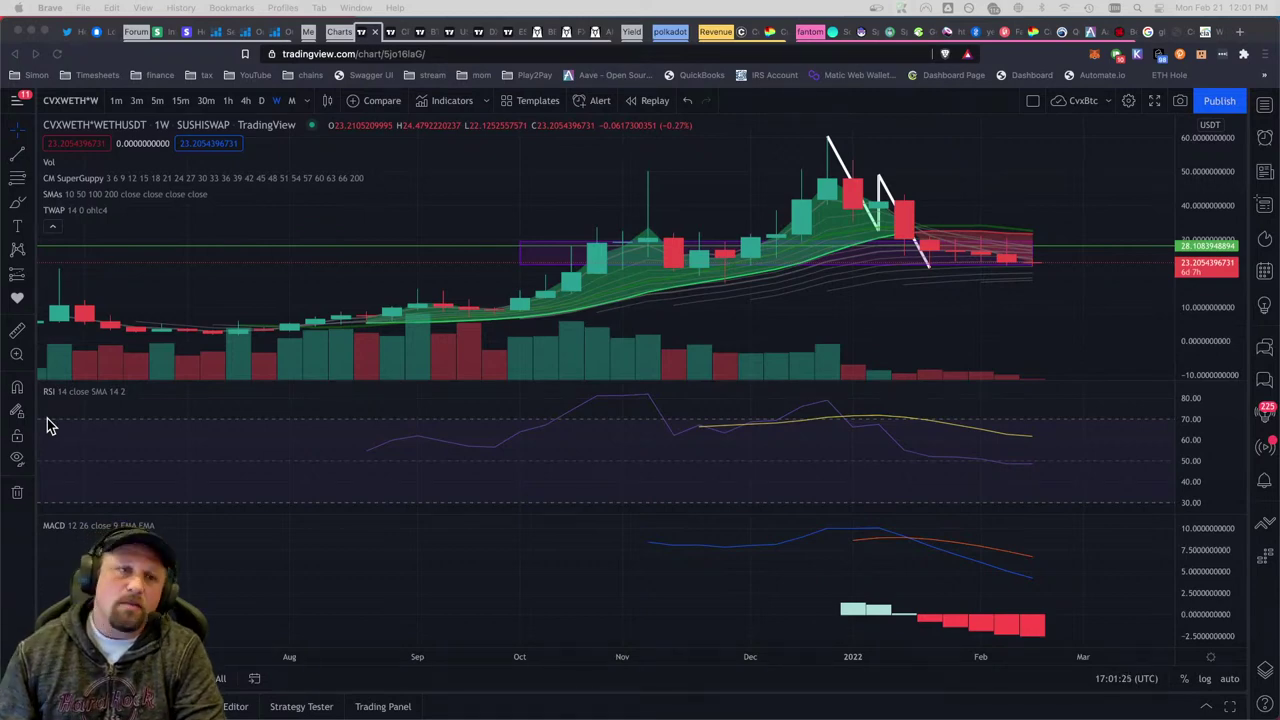
# Switch to the Setmore booking site and reload its class booking page
pyautogui.click(276, 34)
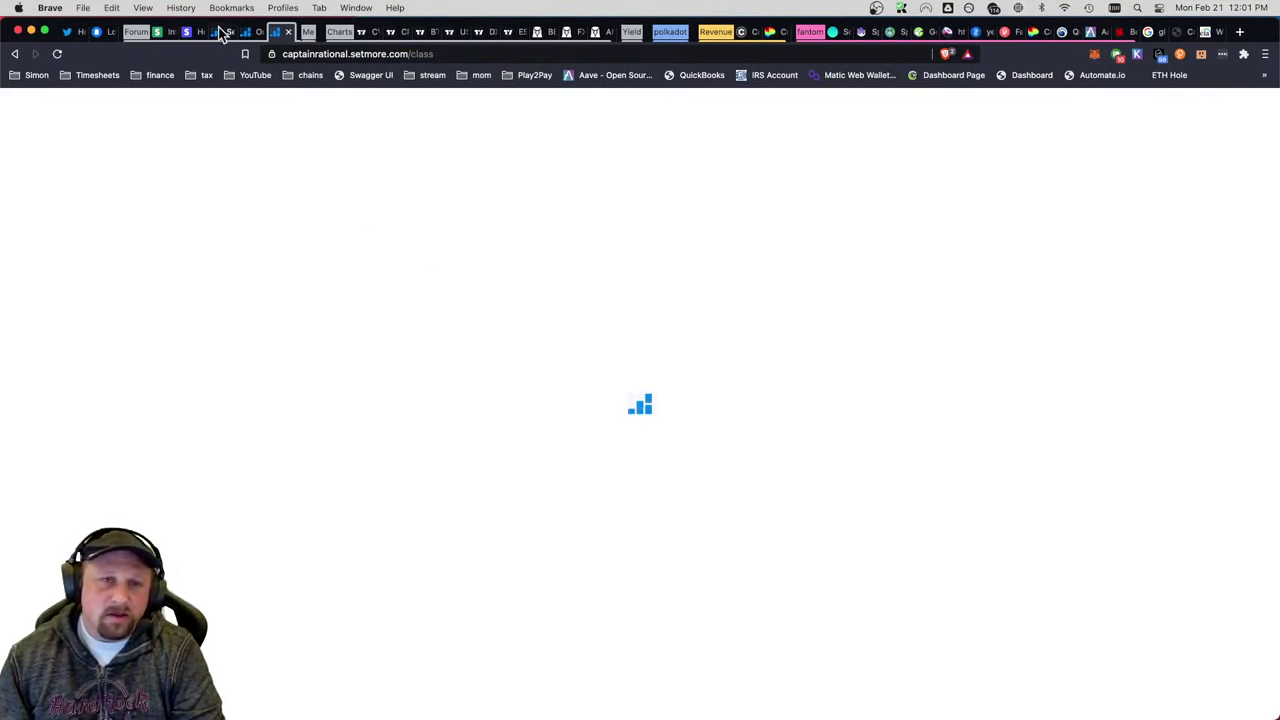
pyautogui.click(252, 32)
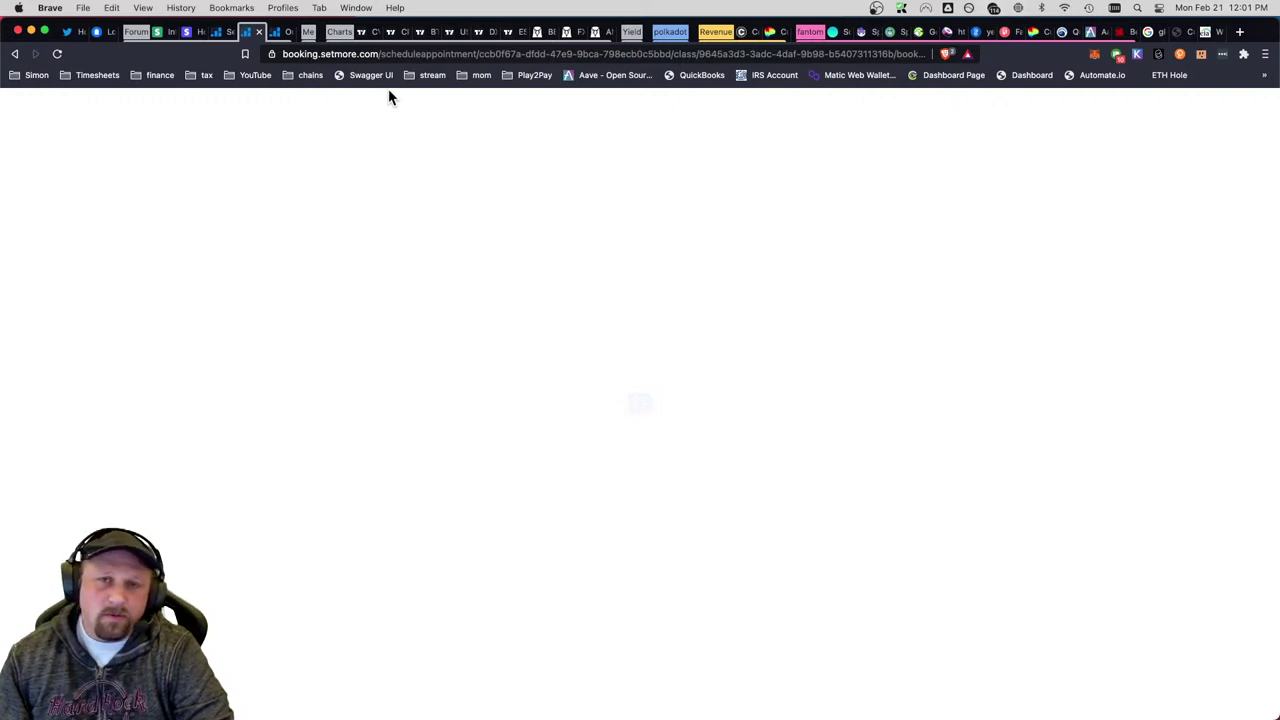
pyautogui.click(425, 54)
pyautogui.press('Return')
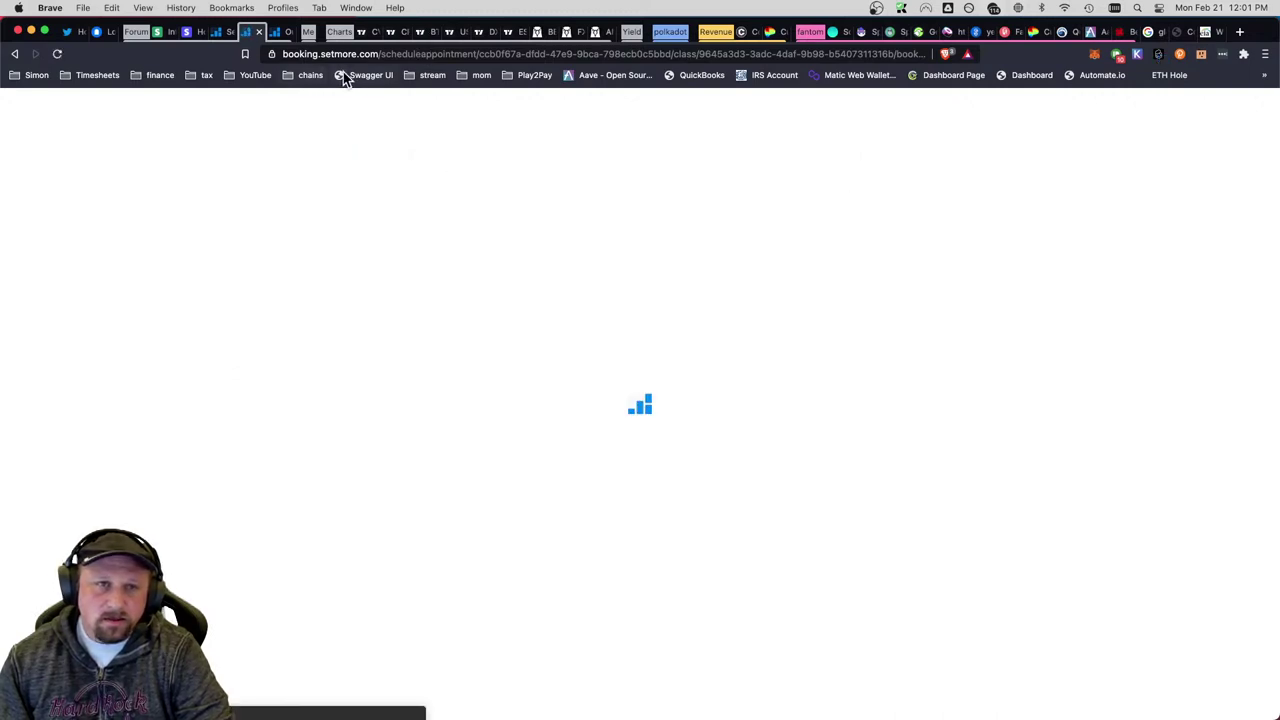
# Load the Setmore site's /class page and show the bookable appointment services
pyautogui.click(277, 33)
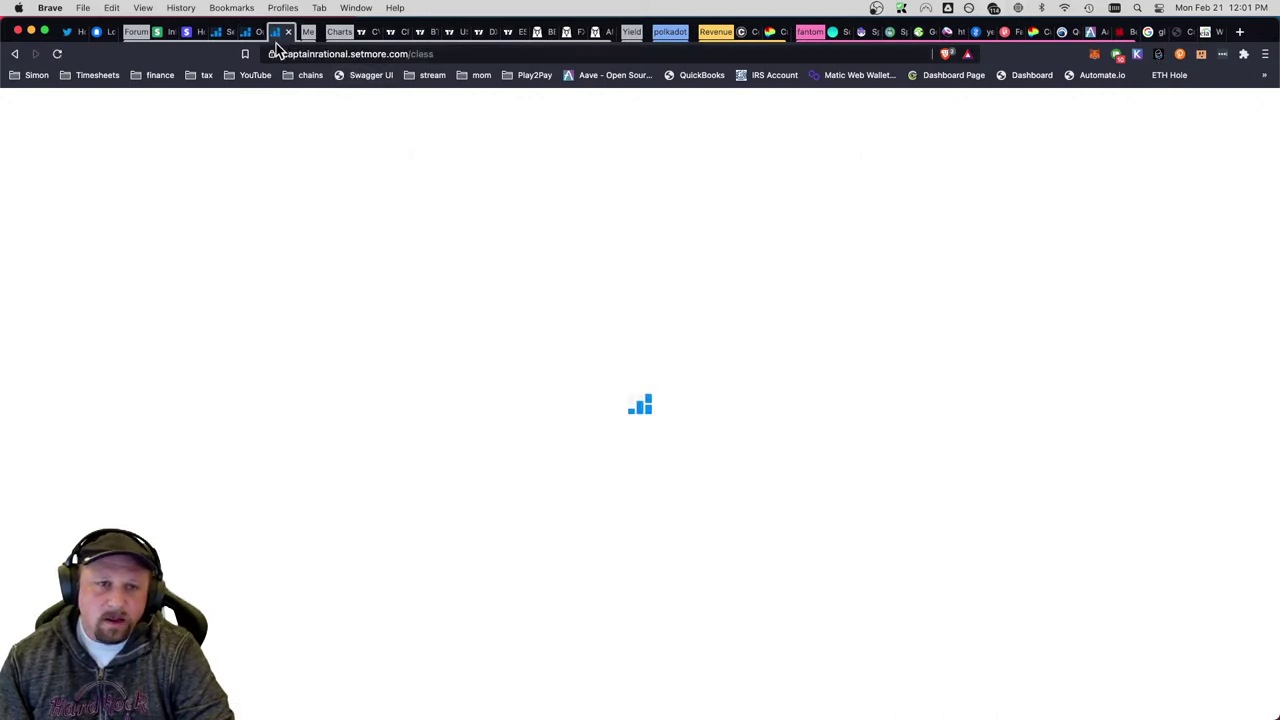
pyautogui.click(432, 57)
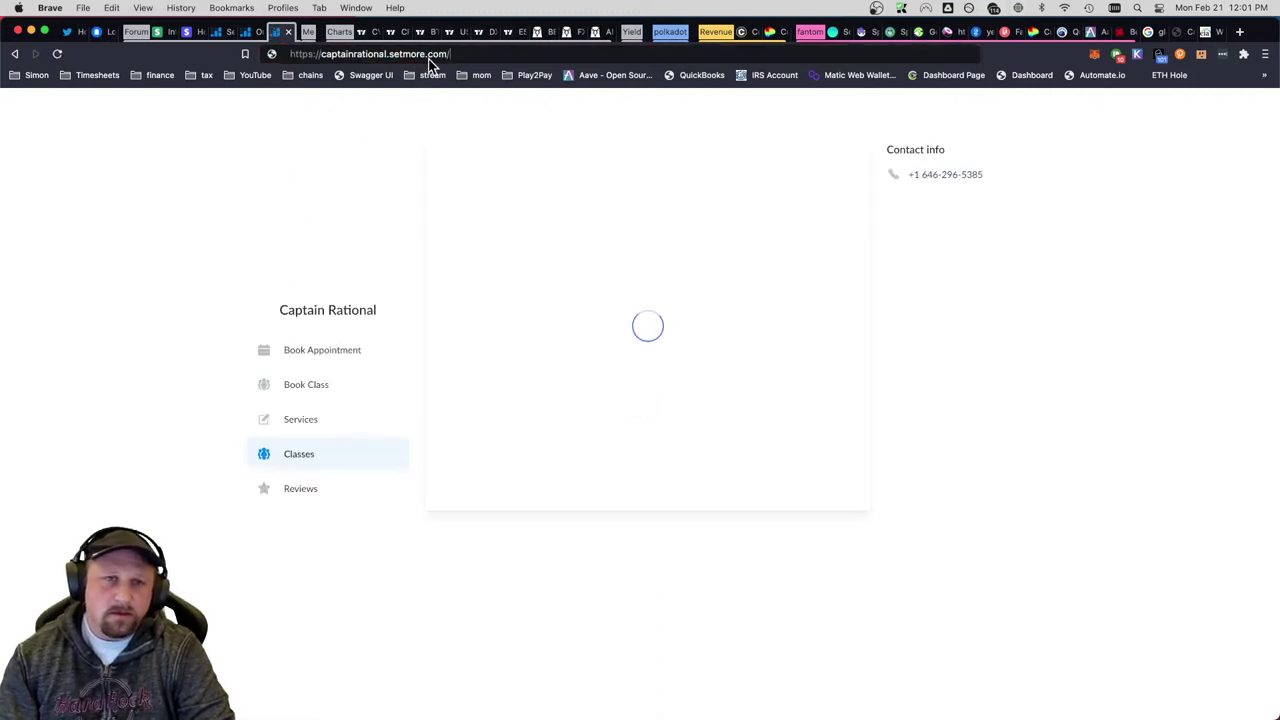
pyautogui.write('class')
pyautogui.press('Return')
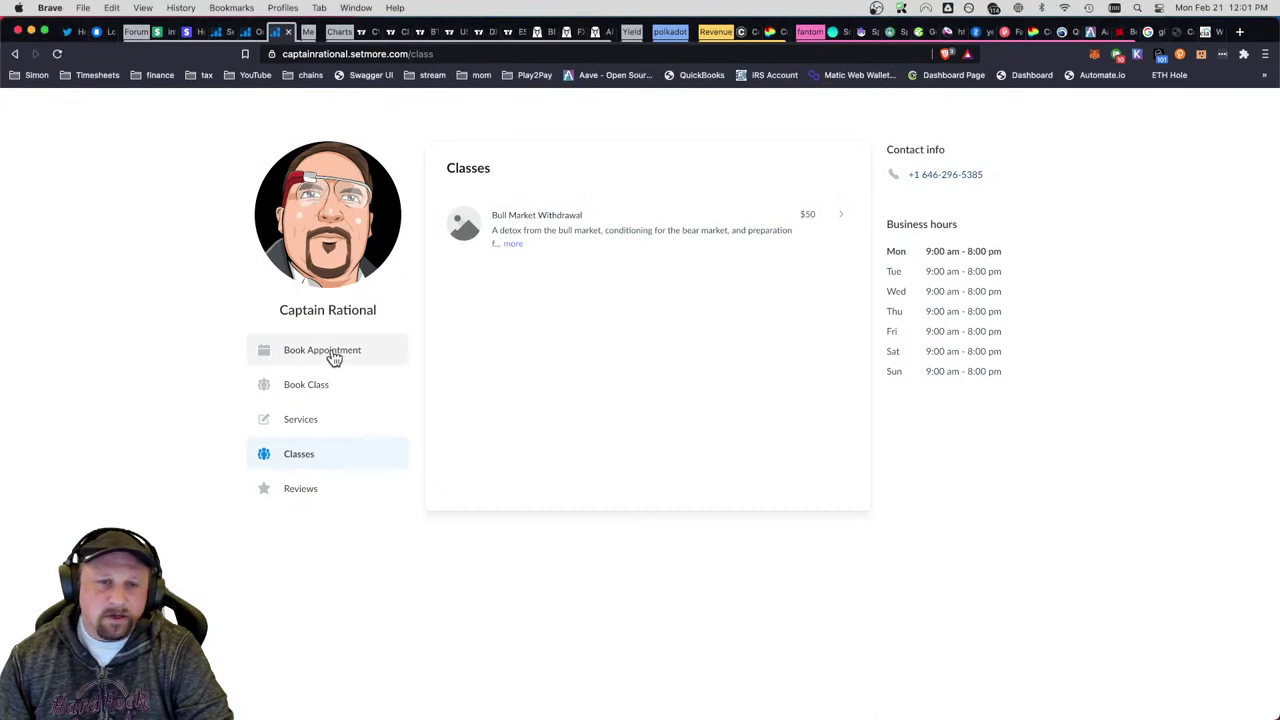
pyautogui.click(334, 359)
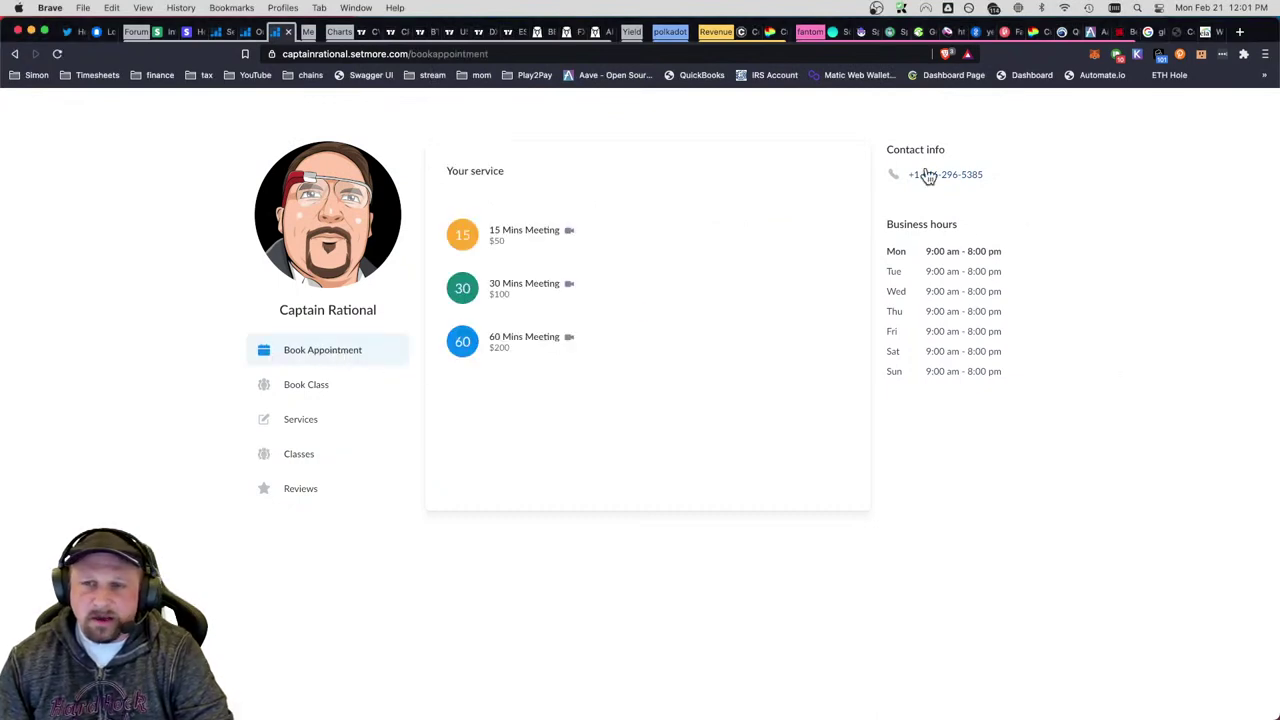